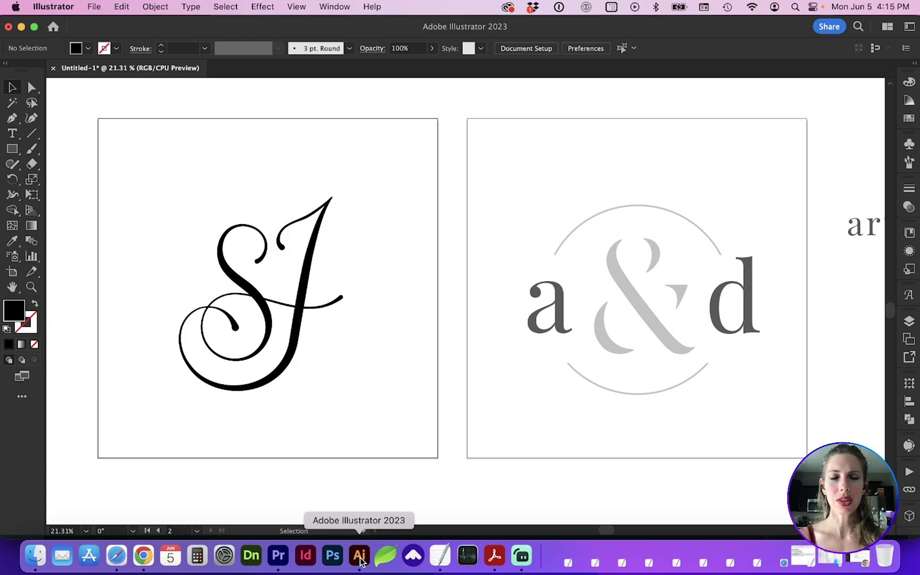
Select the SJ monogram group and fill it with the light-blue swatch from Swatches.
{"action": "left_click", "coordinate": [304, 349]}
{"action": "scroll", "coordinate": [304, 349], "scroll_direction": "up", "scroll_amount": 2}
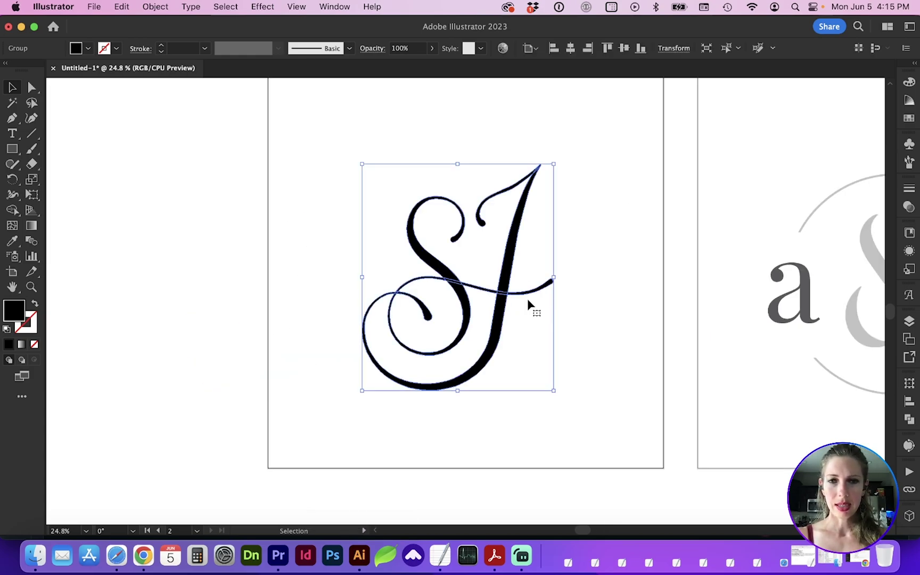
{"action": "scroll", "coordinate": [555, 304], "scroll_direction": "right", "scroll_amount": 2}
{"action": "scroll", "coordinate": [555, 305], "scroll_direction": "right", "scroll_amount": 3}
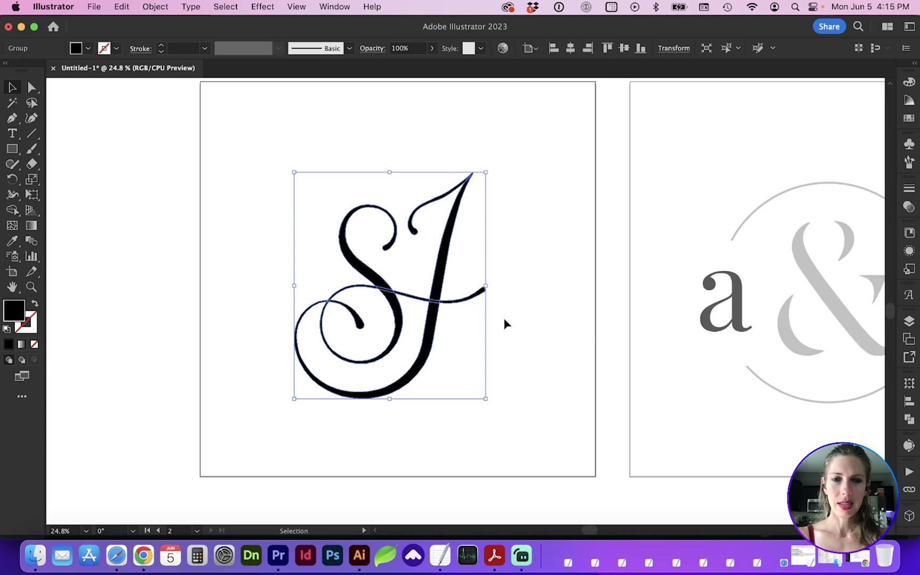
{"action": "left_click", "coordinate": [909, 118]}
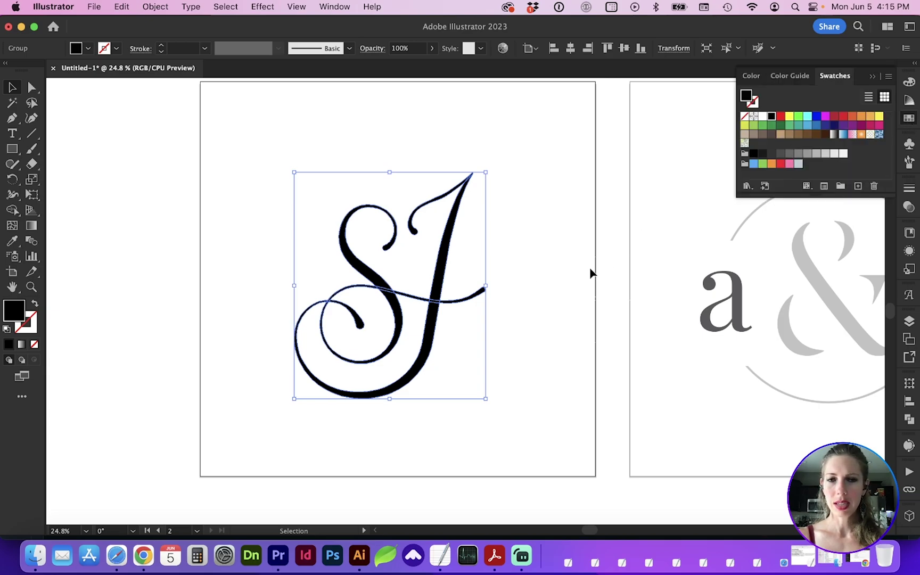
{"action": "left_click", "coordinate": [789, 154]}
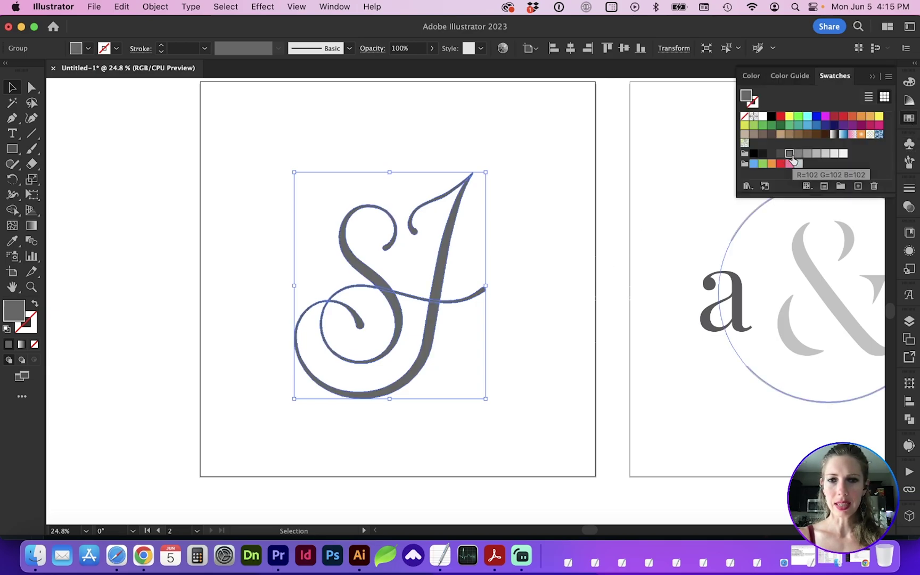
{"action": "left_click", "coordinate": [817, 125]}
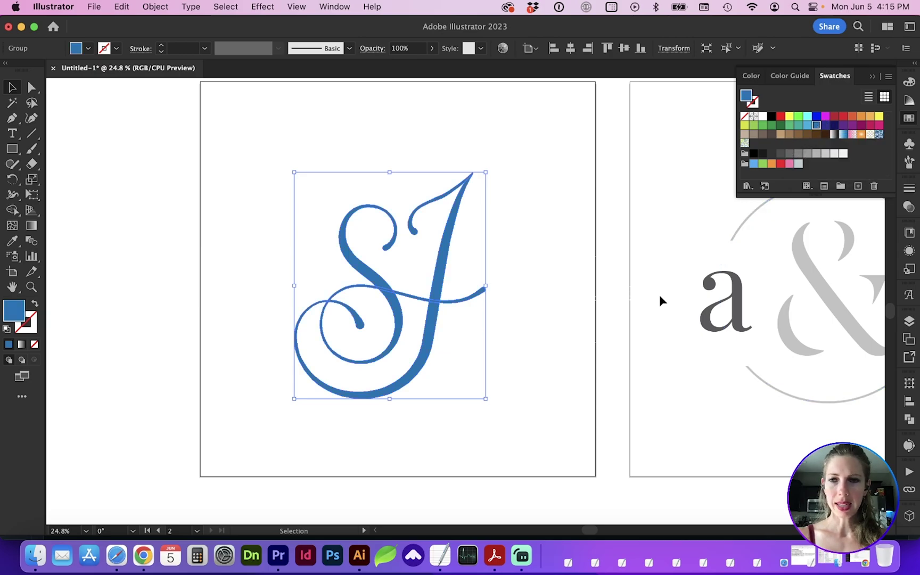
{"action": "left_click", "coordinate": [807, 125]}
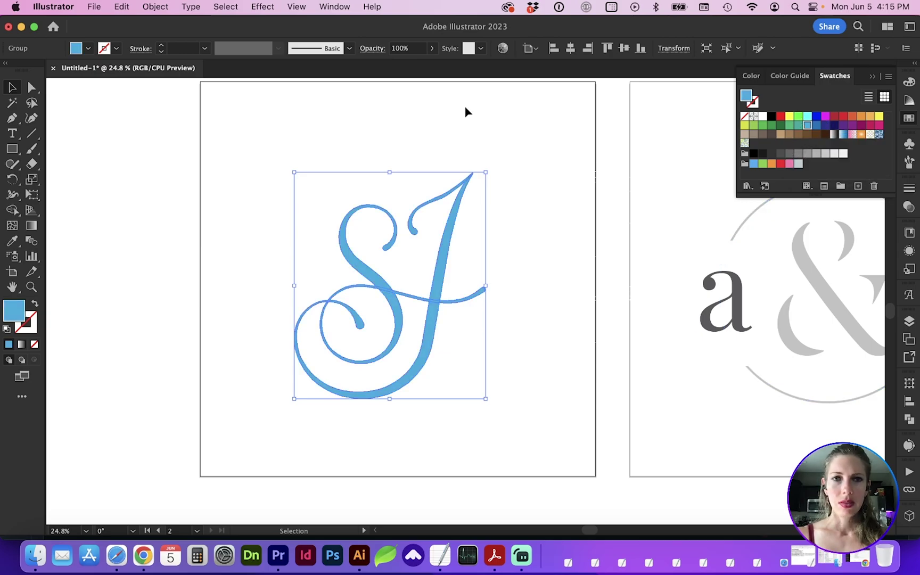
Apply an Extrude effect from 3D and Materials to the SJ monogram with 323 px depth.
{"action": "left_click", "coordinate": [334, 6]}
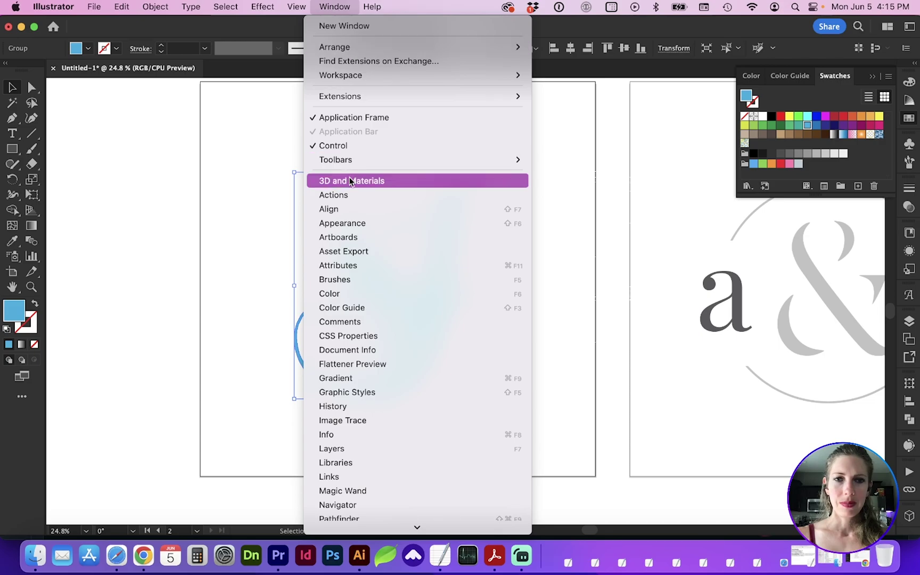
{"action": "left_click", "coordinate": [366, 180]}
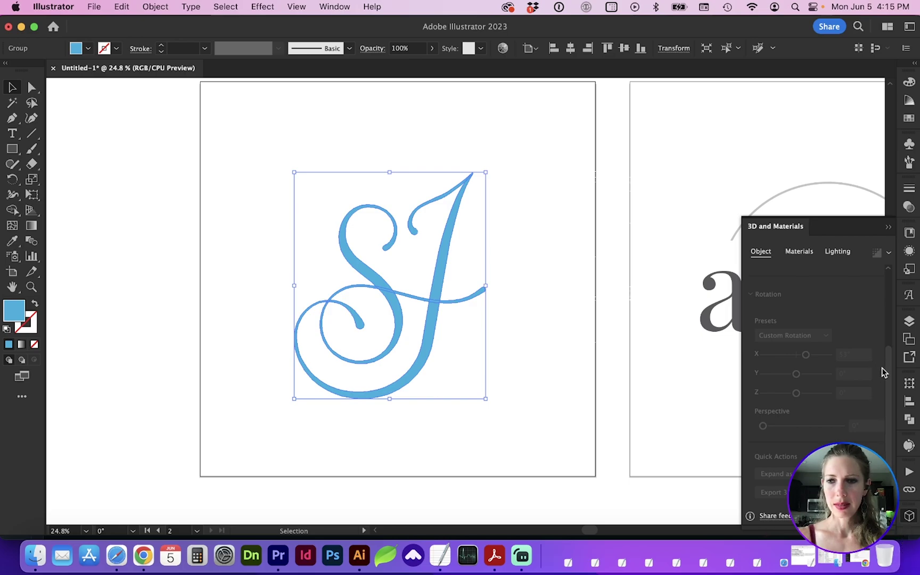
{"action": "left_click_drag", "start_coordinate": [889, 367], "coordinate": [889, 288]}
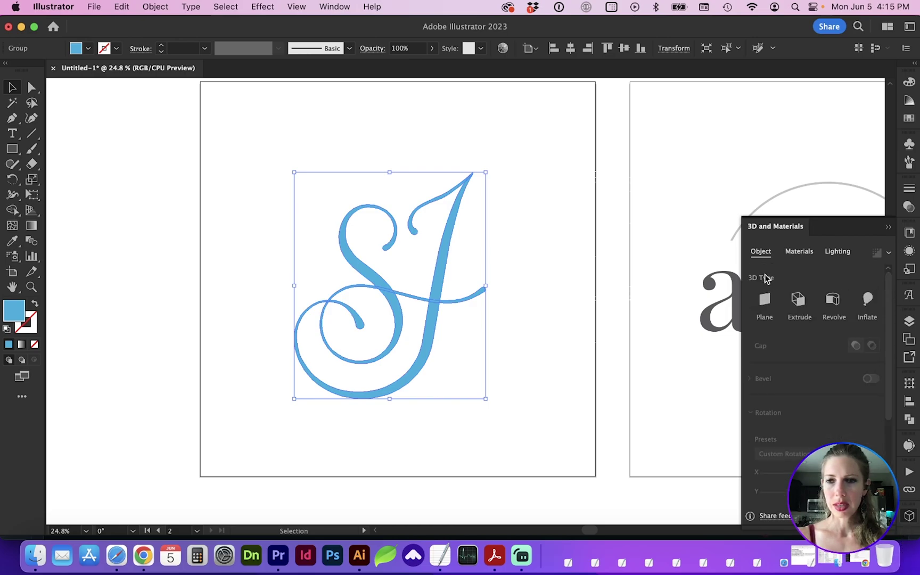
{"action": "left_click", "coordinate": [798, 299]}
{"action": "left_click_drag", "start_coordinate": [777, 354], "coordinate": [776, 352]}
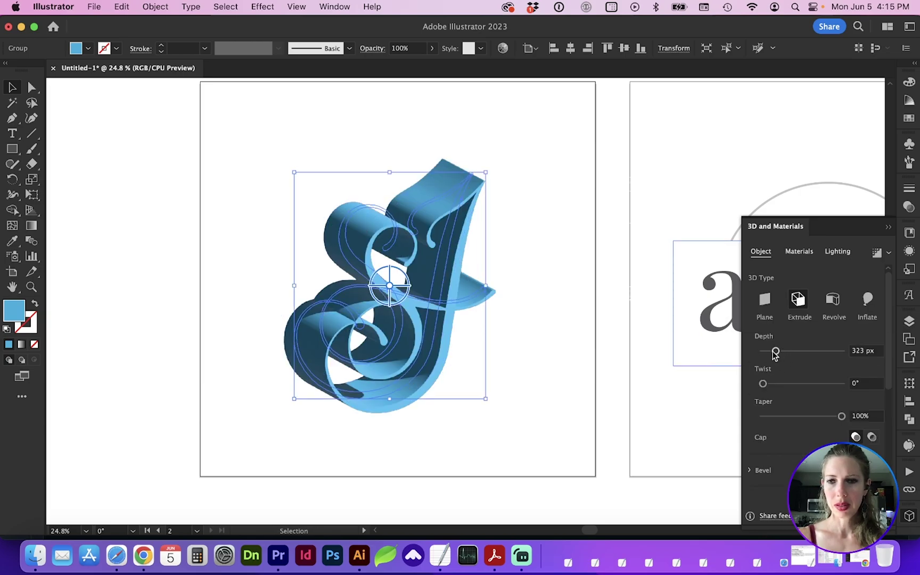
Apply the Off-Axis Front rotation preset to the SJ, then tilt X to 8°.
{"action": "scroll", "coordinate": [775, 355], "scroll_direction": "down", "scroll_amount": 5}
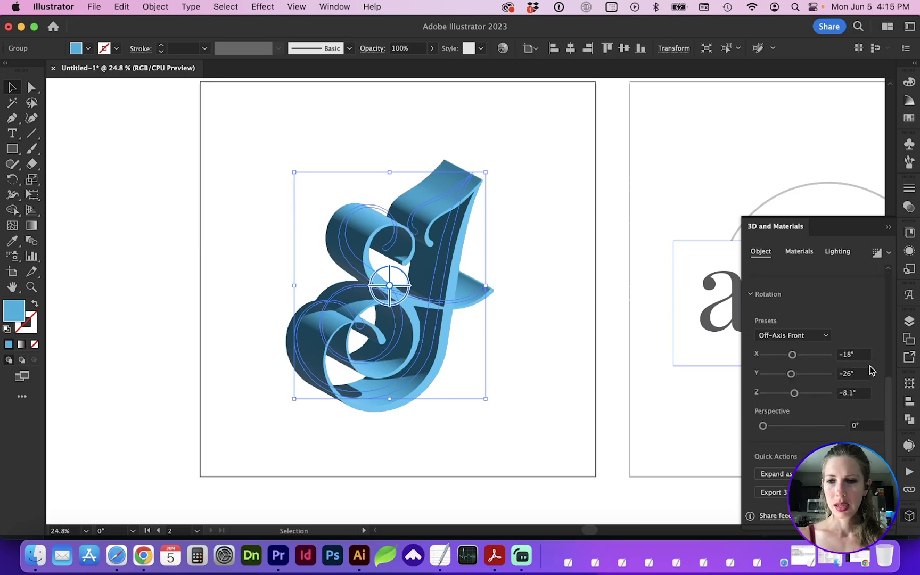
{"action": "left_click", "coordinate": [796, 337]}
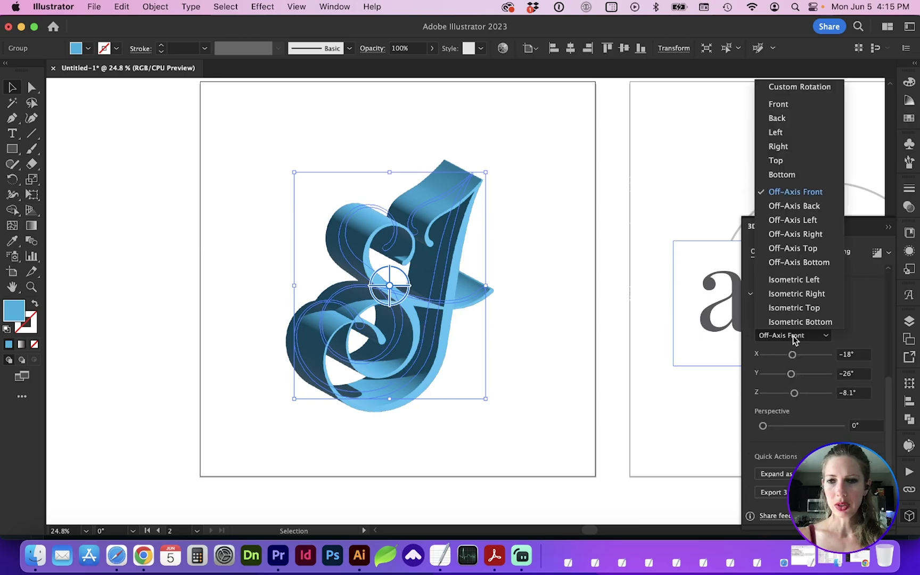
{"action": "left_click", "coordinate": [783, 105]}
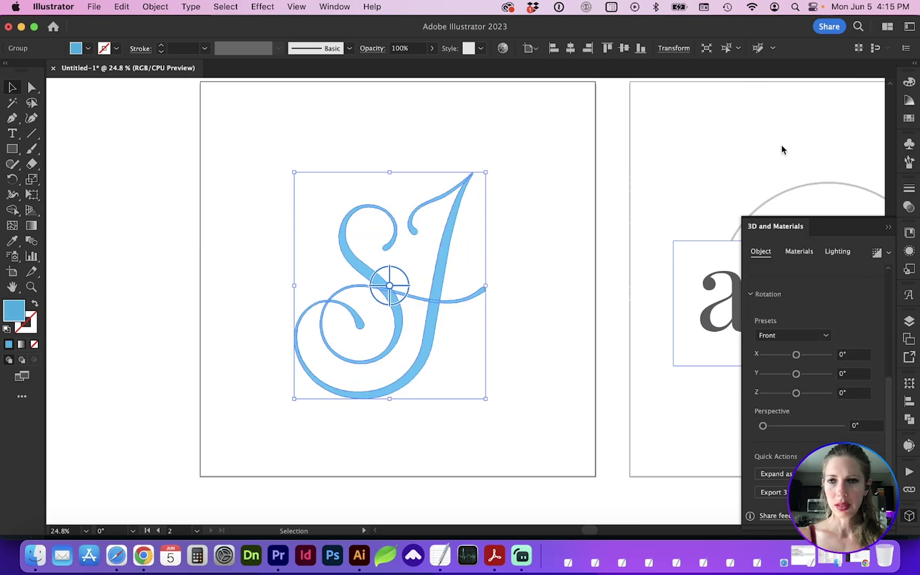
{"action": "left_click", "coordinate": [792, 337]}
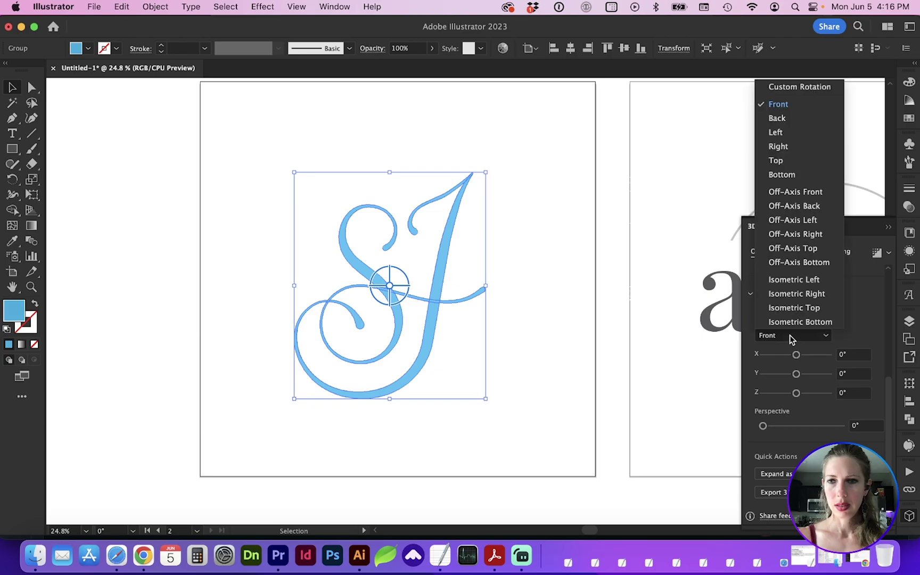
{"action": "left_click", "coordinate": [787, 193]}
{"action": "left_click_drag", "start_coordinate": [793, 354], "coordinate": [798, 354]}
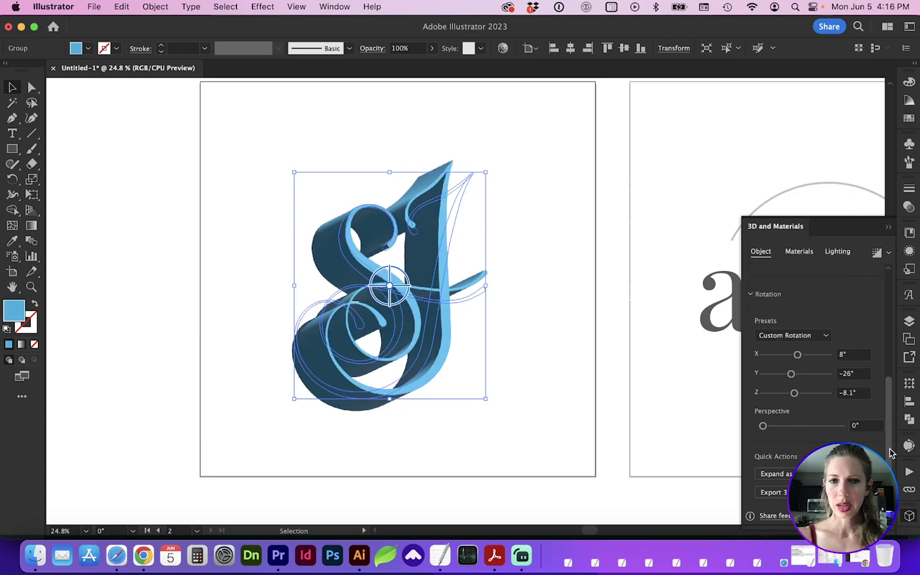
Send the 3D SJ to Asset Export with OBJ format and rename the asset SJ.
{"action": "left_click", "coordinate": [784, 493]}
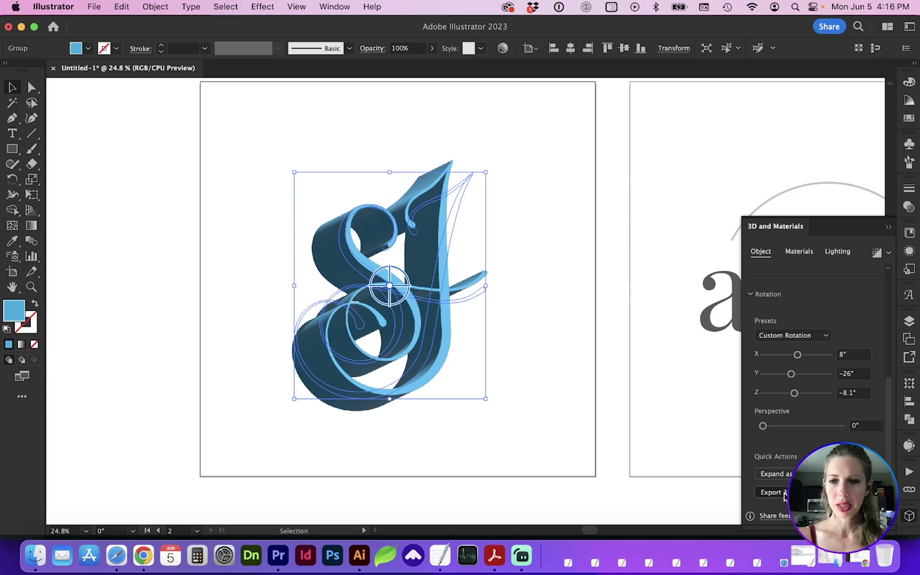
{"action": "left_click", "coordinate": [874, 439]}
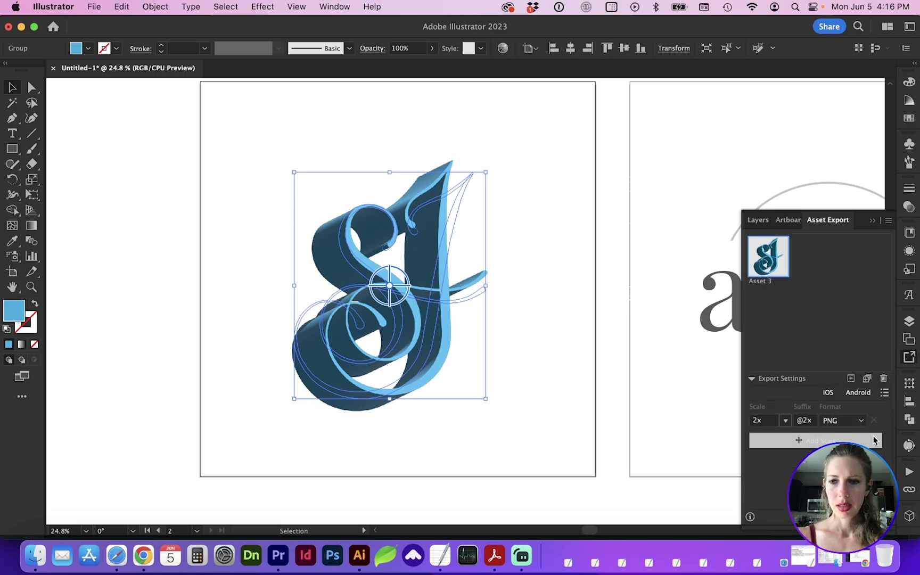
{"action": "left_click", "coordinate": [858, 425]}
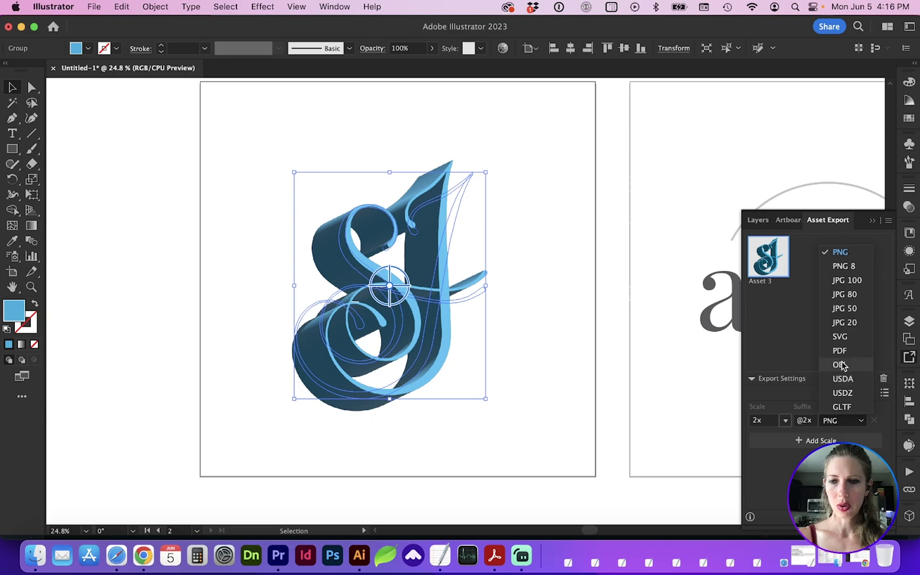
{"action": "left_click", "coordinate": [842, 366]}
{"action": "left_click", "coordinate": [855, 422]}
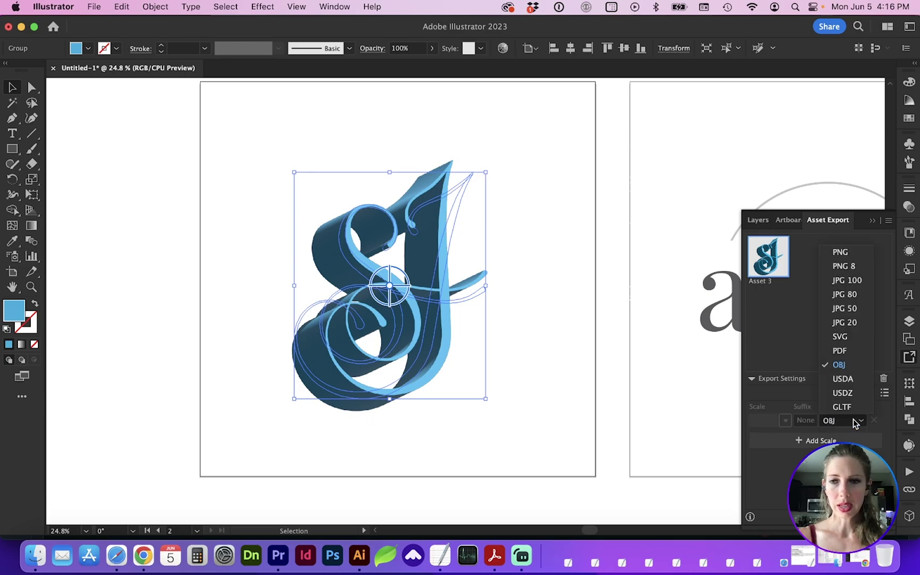
{"action": "double_click", "coordinate": [774, 287]}
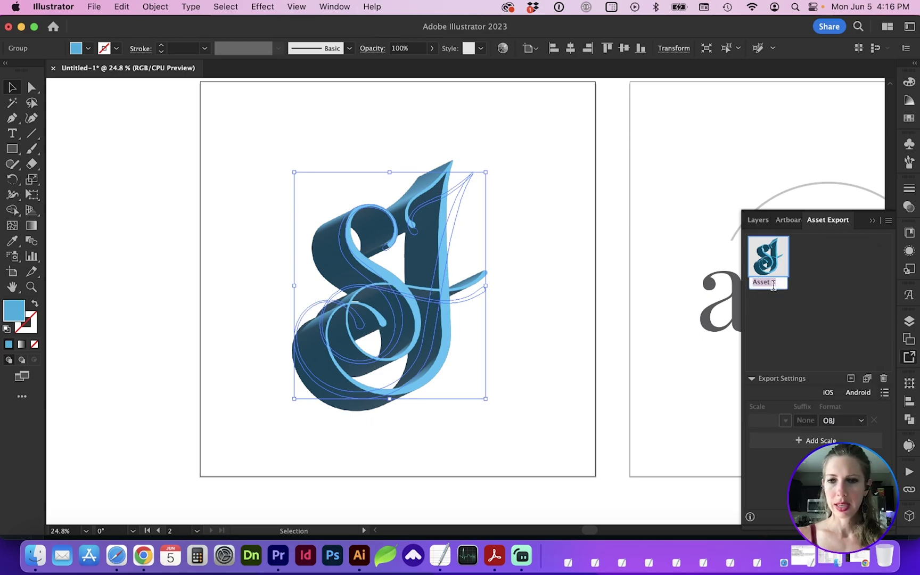
{"action": "type", "text": "SJ"}
{"action": "key", "text": "Return"}
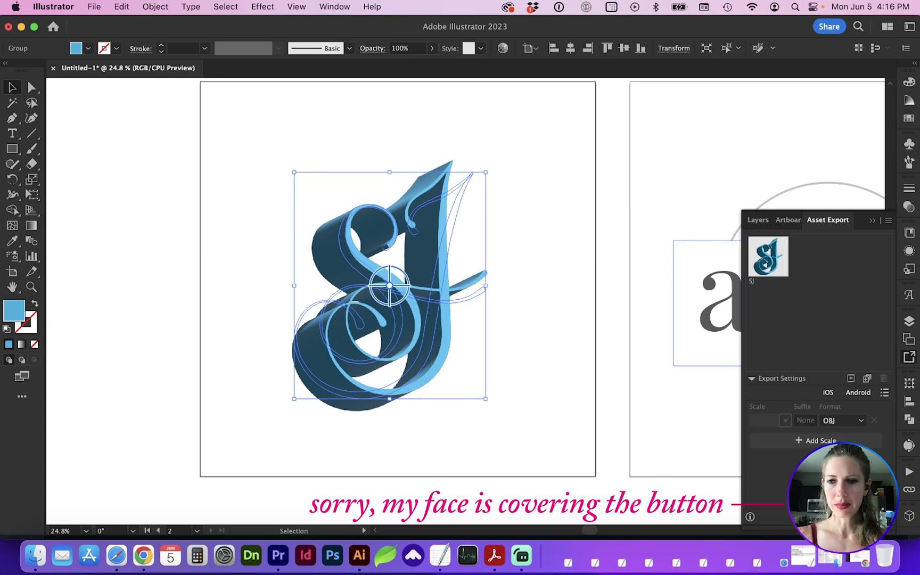
Export the SJ asset and preview SJ.obj, rotating the model to inspect it.
{"action": "left_click", "coordinate": [857, 516]}
{"action": "key", "text": "space"}
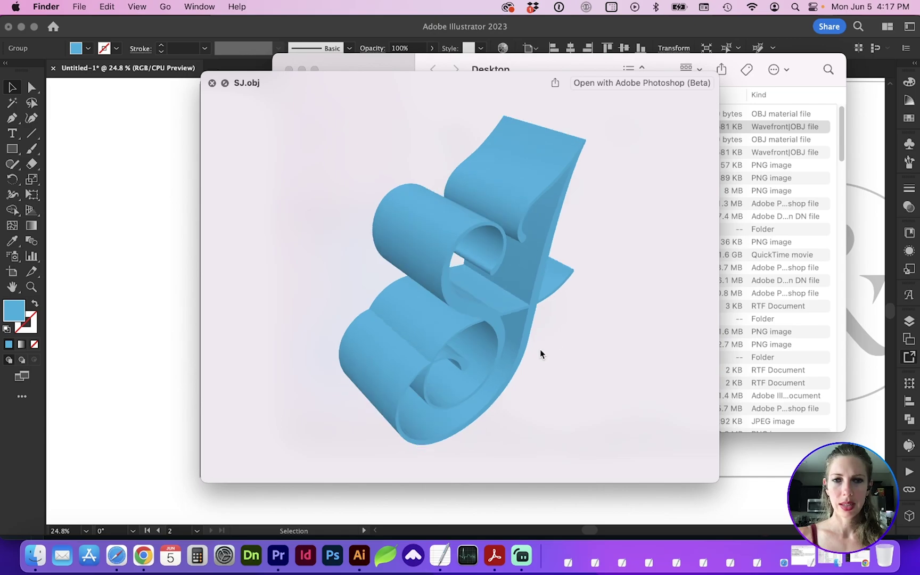
{"action": "left_click_drag", "start_coordinate": [540, 350], "coordinate": [550, 322]}
Return to the a&d artboard and briefly retype the letter a as b, then undo it.
{"action": "left_click", "coordinate": [178, 302]}
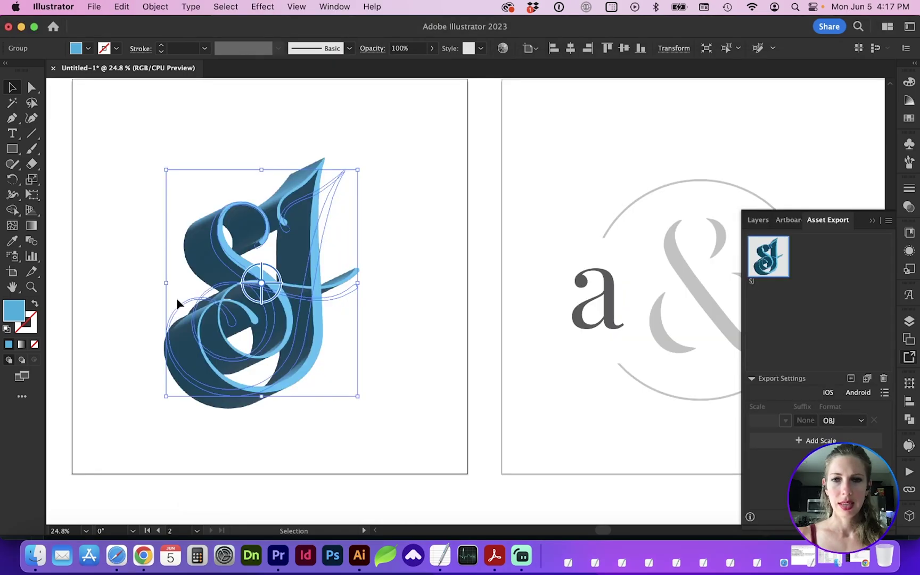
{"action": "scroll", "coordinate": [176, 298], "scroll_direction": "right", "scroll_amount": 10}
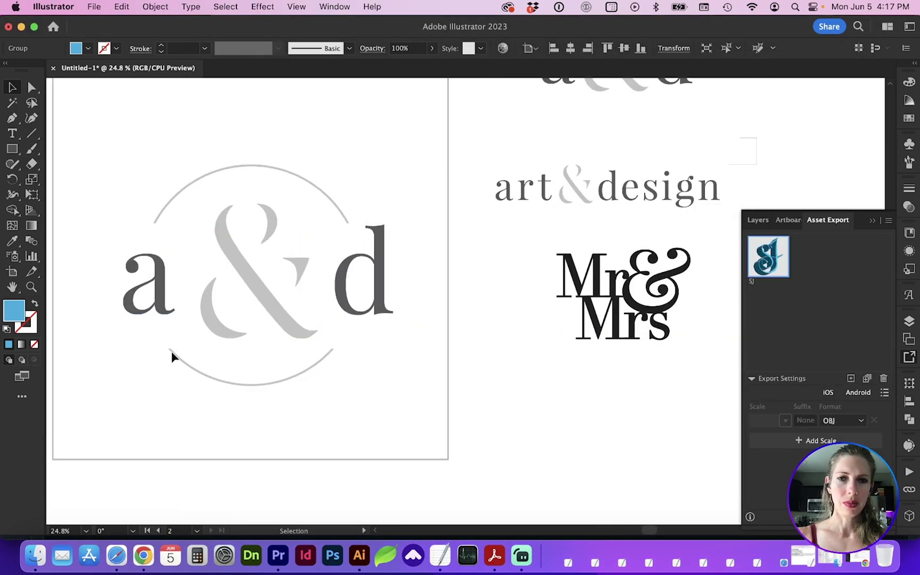
{"action": "scroll", "coordinate": [171, 354], "scroll_direction": "left", "scroll_amount": 5}
{"action": "left_click", "coordinate": [273, 265]}
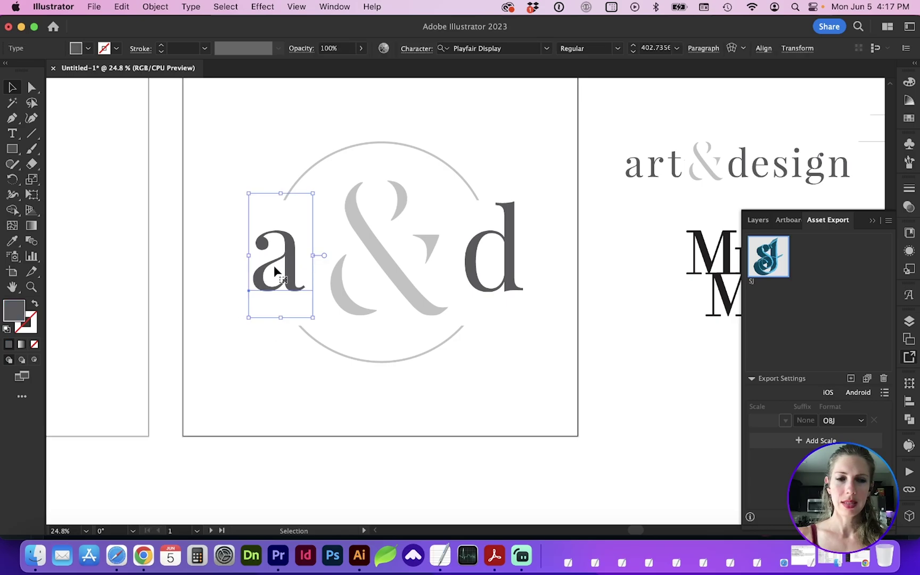
{"action": "double_click", "coordinate": [274, 265]}
{"action": "key", "text": "super+a"}
{"action": "type", "text": "b"}
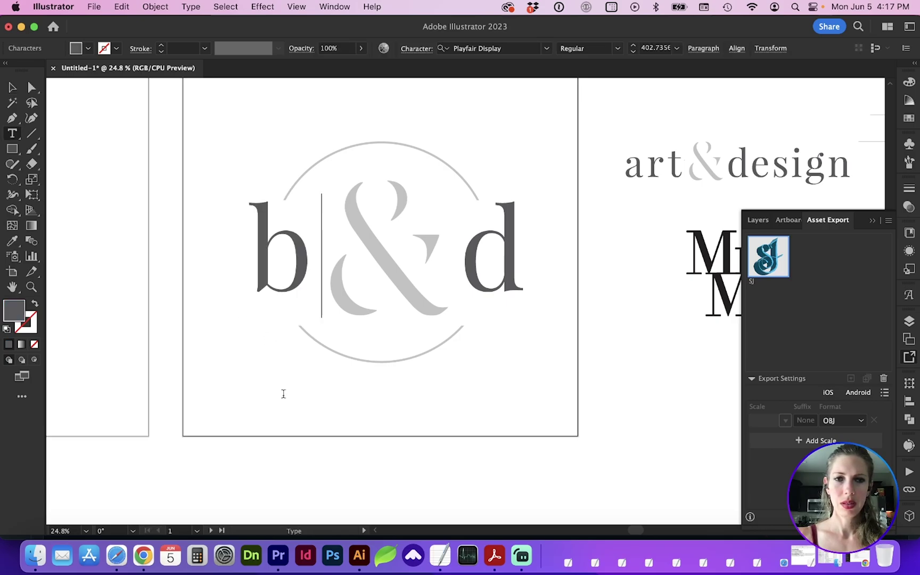
{"action": "key", "text": "super+z"}
{"action": "left_click", "coordinate": [14, 92]}
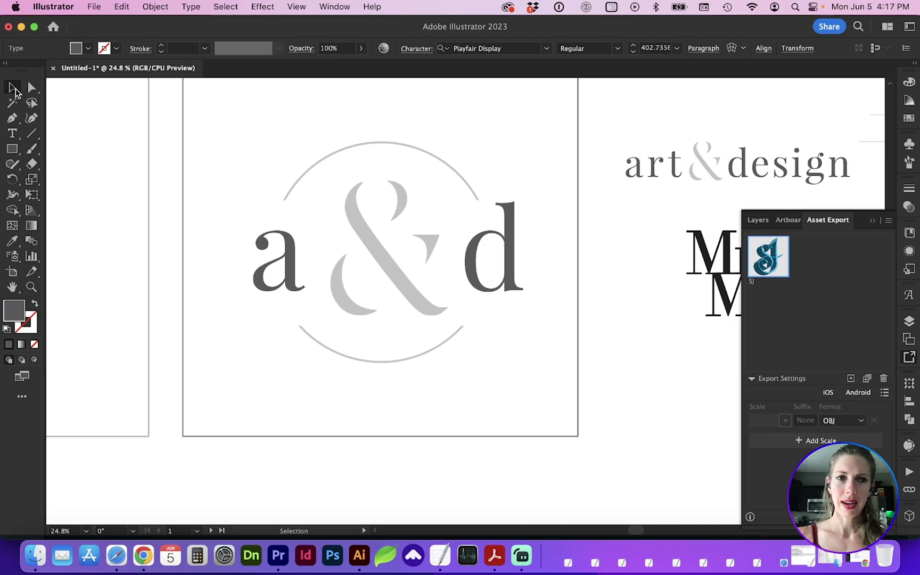
Marquee-select the whole a&d logo and apply a 3D Extrude effect.
{"action": "left_click", "coordinate": [338, 211]}
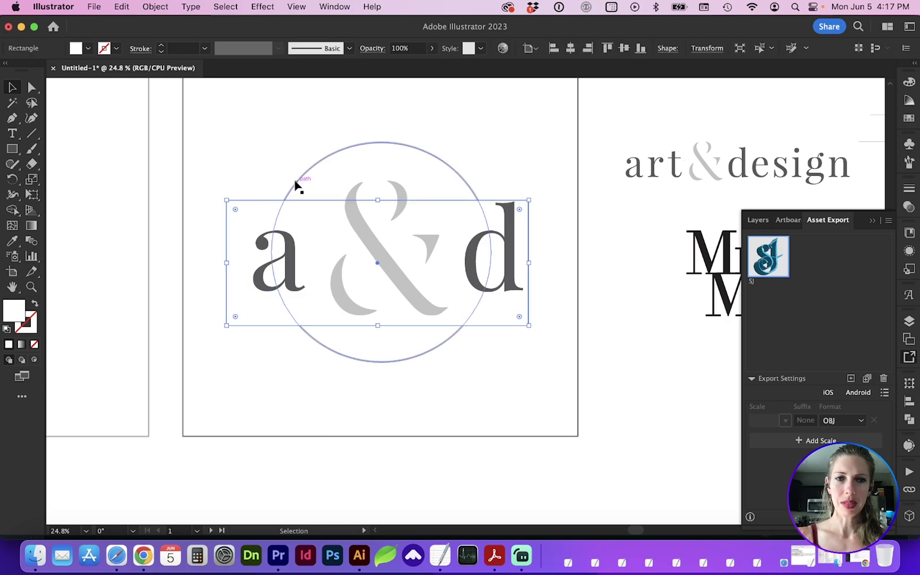
{"action": "left_click", "coordinate": [295, 181]}
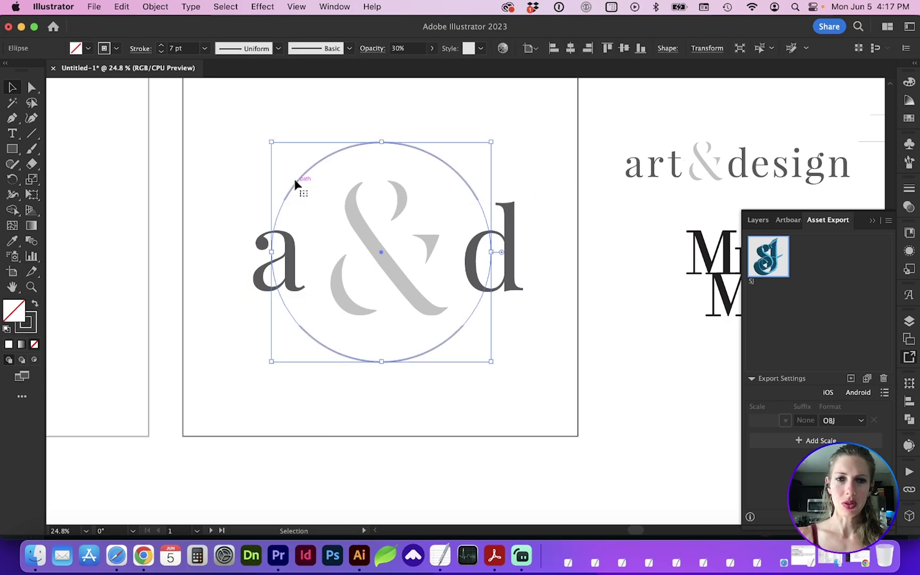
{"action": "left_click", "coordinate": [225, 180]}
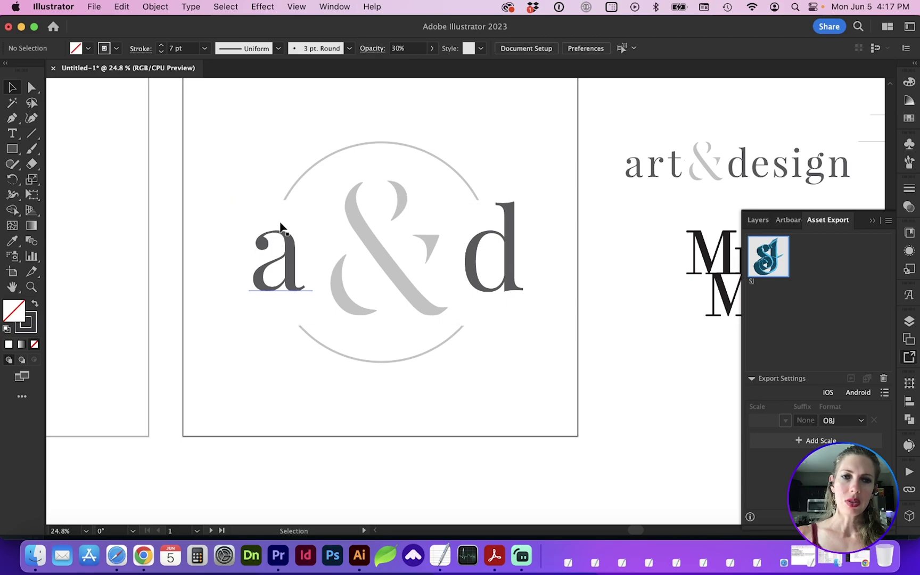
{"action": "left_click_drag", "start_coordinate": [237, 140], "coordinate": [574, 410]}
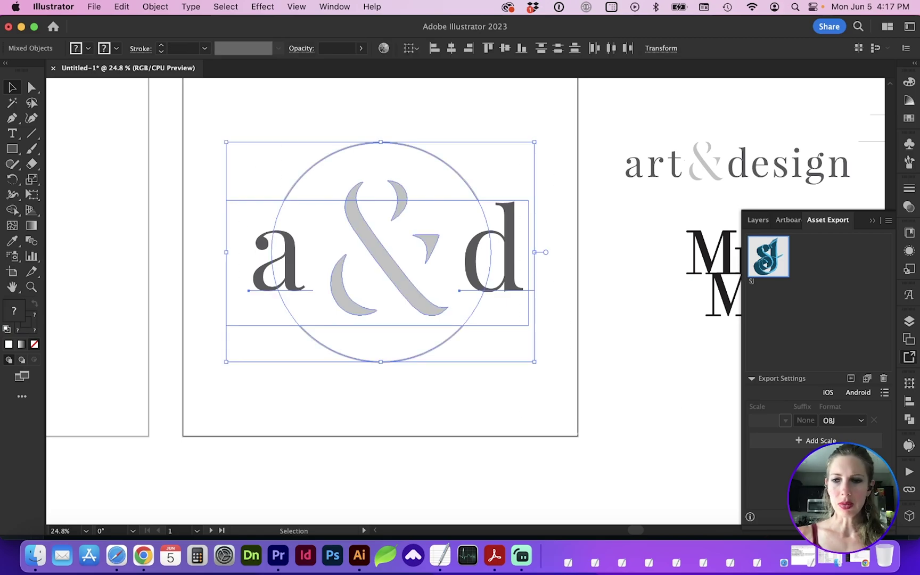
{"action": "left_click", "coordinate": [906, 520]}
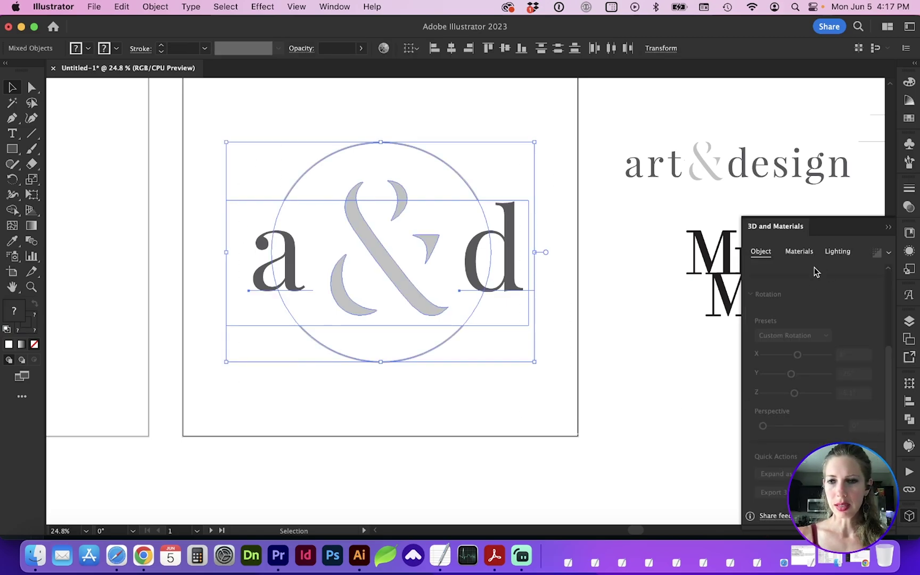
{"action": "scroll", "coordinate": [876, 353], "scroll_direction": "up", "scroll_amount": 4}
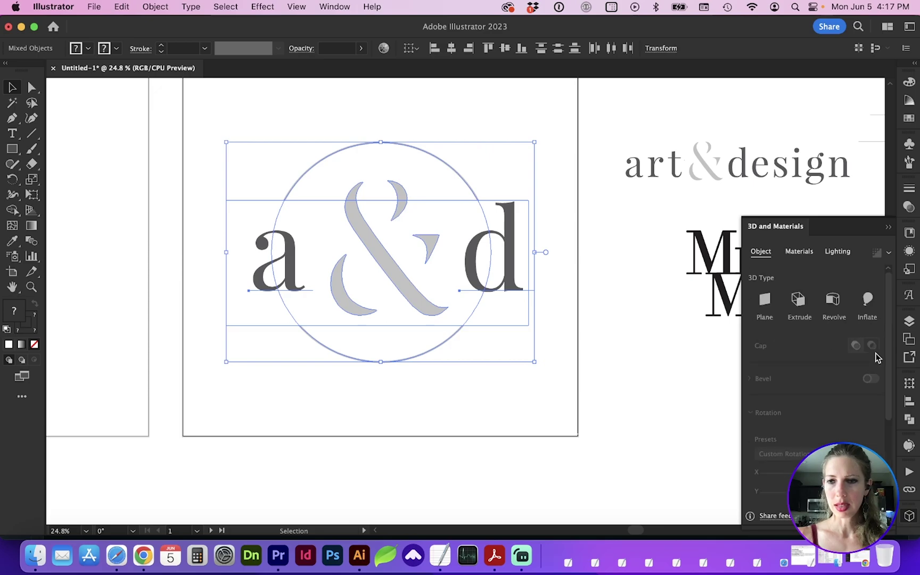
{"action": "left_click", "coordinate": [806, 297]}
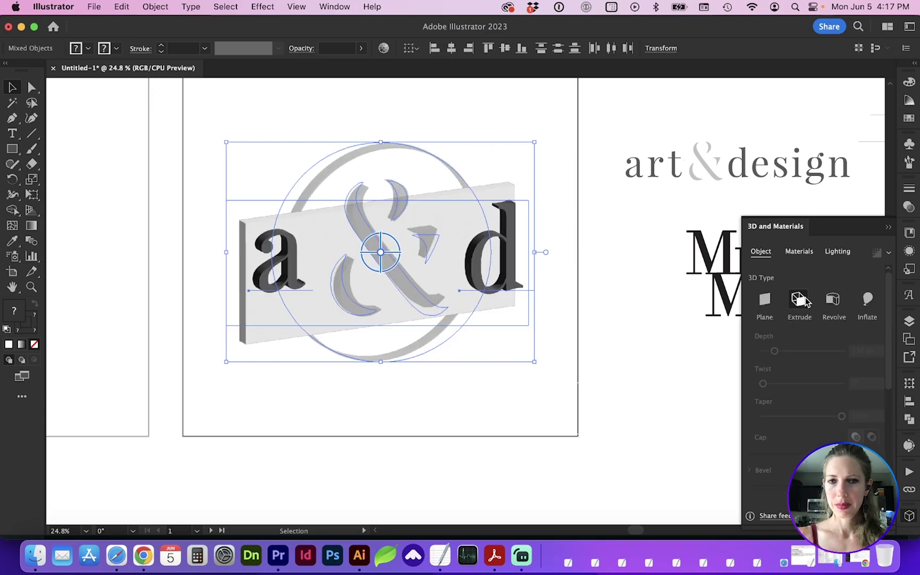
{"action": "left_click", "coordinate": [562, 437]}
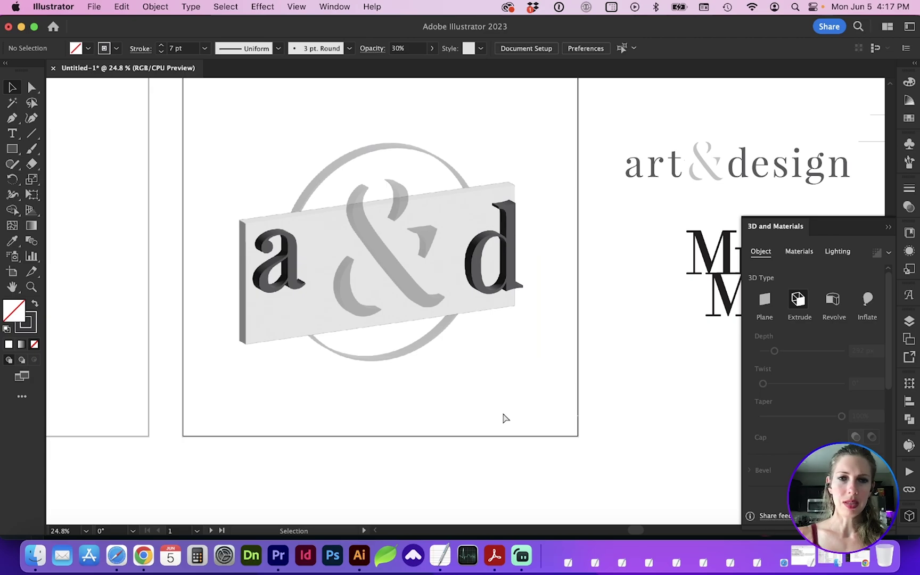
Undo the 3D extrusion so the a&d logo is flat again.
{"action": "key", "text": "a"}
{"action": "key", "text": "super+z"}
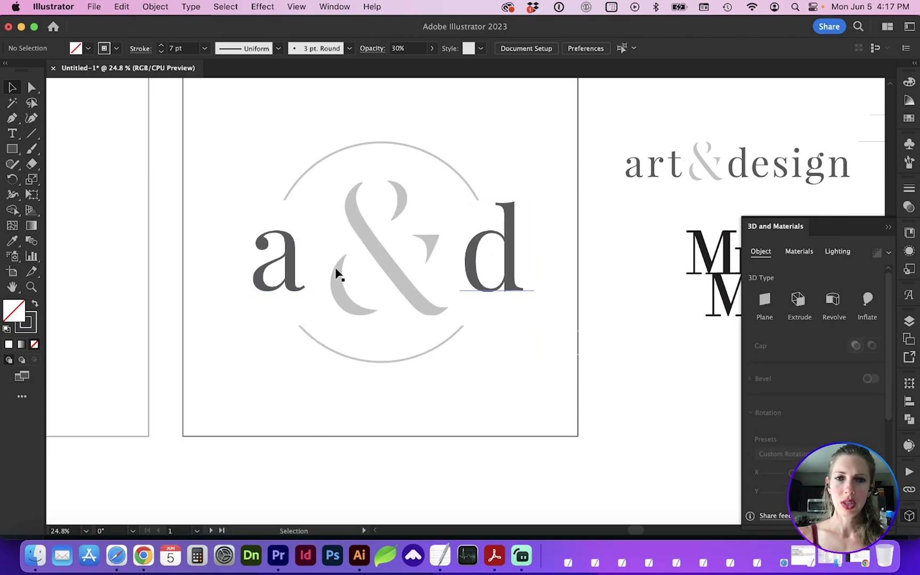
{"action": "key", "text": "v"}
Try Pathfinder Minus Front on the circle and letters, undo it, and reselect the logo.
{"action": "left_click_drag", "start_coordinate": [247, 158], "coordinate": [318, 215]}
{"action": "left_click", "coordinate": [910, 421]}
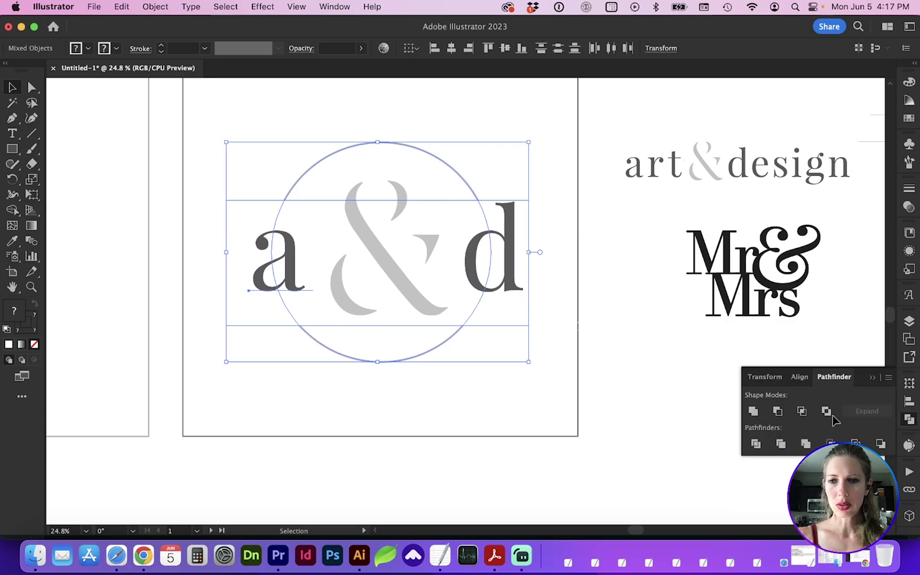
{"action": "left_click", "coordinate": [778, 411]}
{"action": "left_click", "coordinate": [502, 216]}
{"action": "key", "text": "a"}
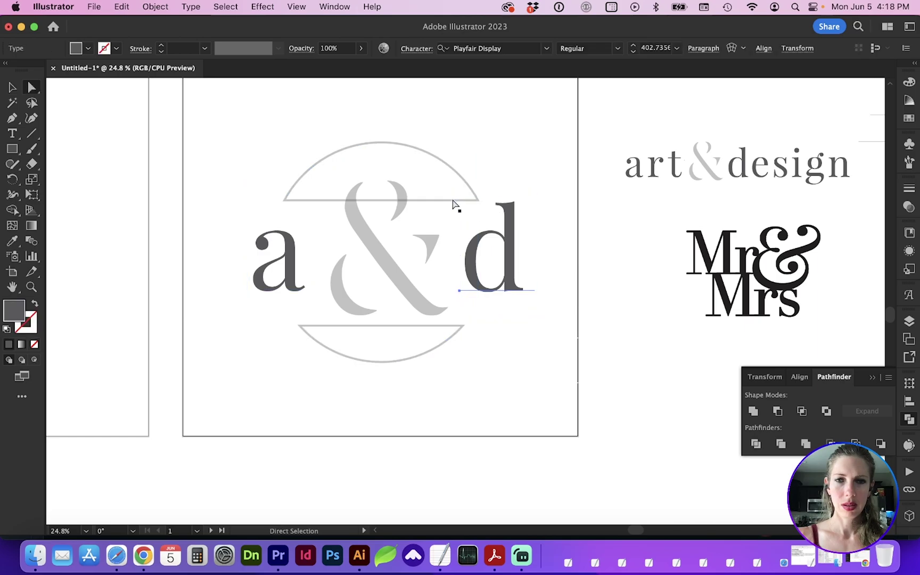
{"action": "key", "text": "ctrl+z"}
{"action": "key", "text": "v"}
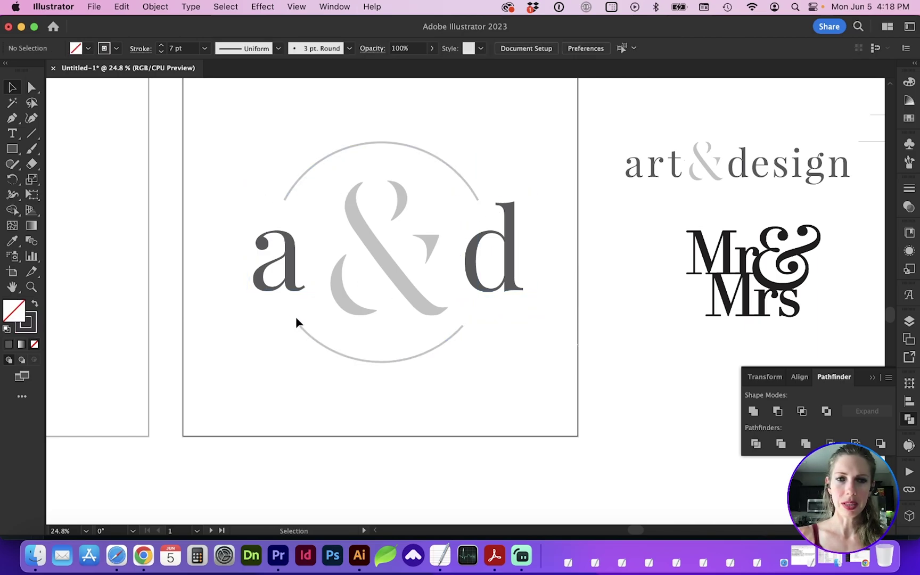
{"action": "left_click_drag", "start_coordinate": [256, 144], "coordinate": [509, 367]}
Set the a&d logo's opacity to 100%, then reselect all its objects for 3D editing.
{"action": "left_click", "coordinate": [337, 49]}
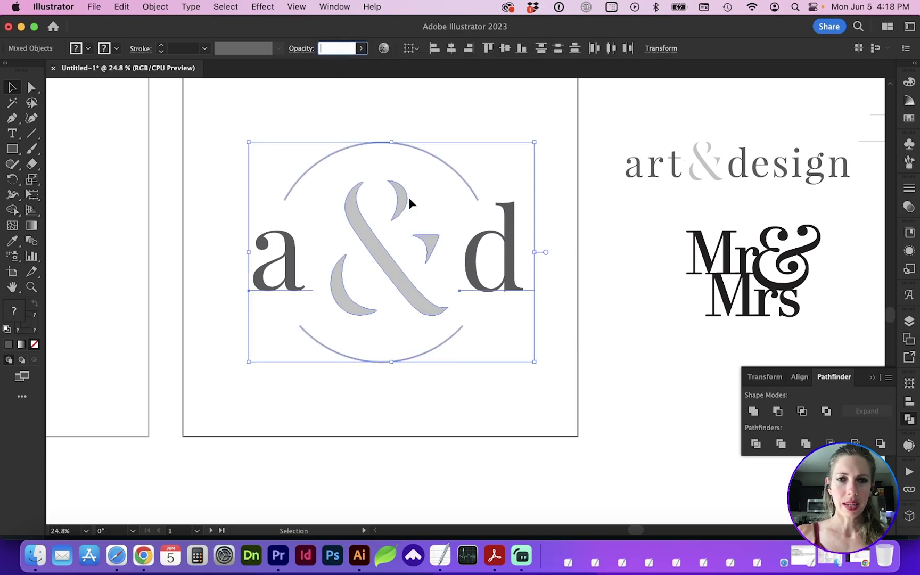
{"action": "type", "text": "100"}
{"action": "key", "text": "Return"}
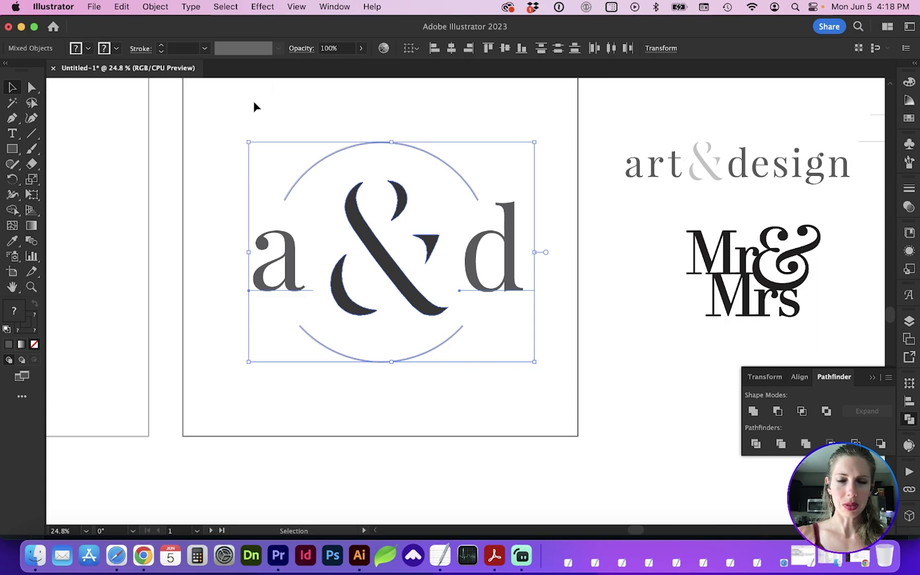
{"action": "left_click_drag", "start_coordinate": [226, 107], "coordinate": [552, 426]}
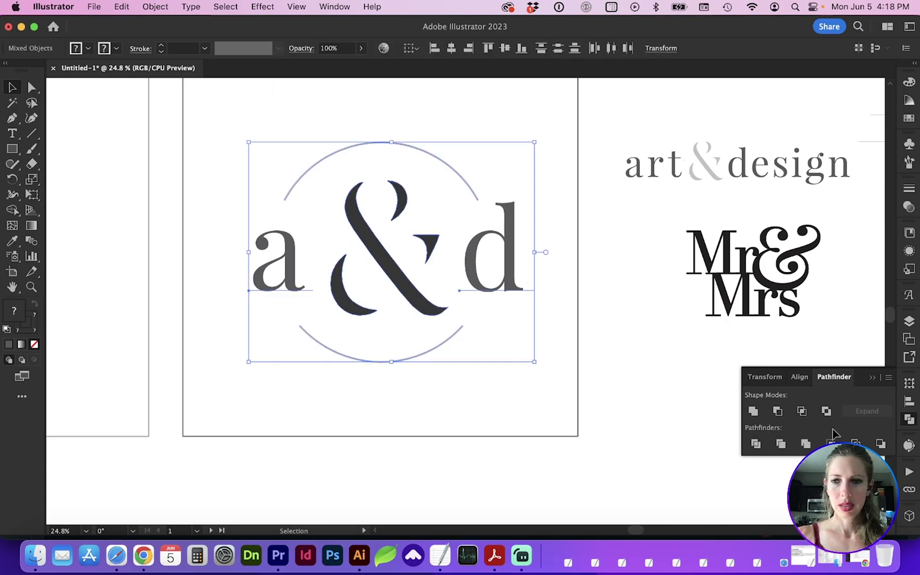
{"action": "left_click", "coordinate": [909, 516]}
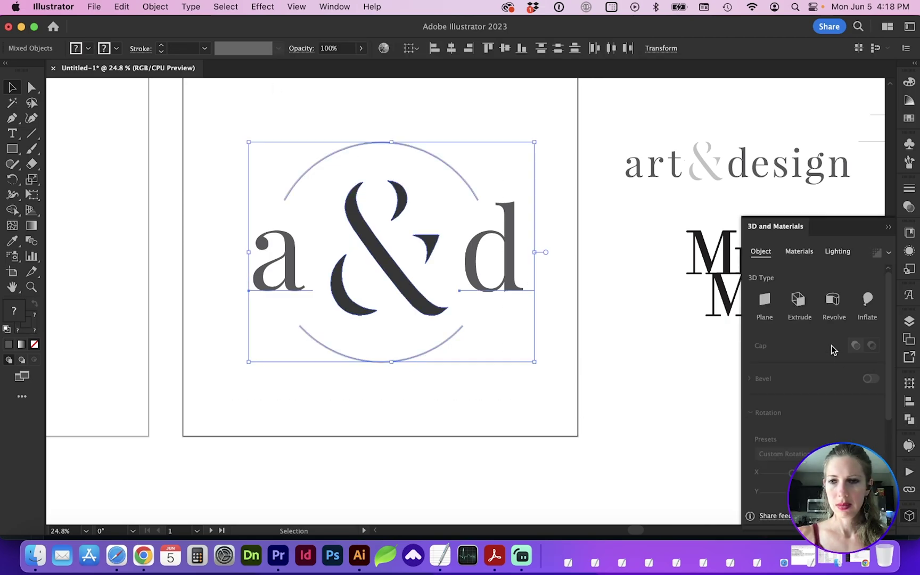
Extrude the logo in 3D and reduce the ampersand's extrusion depth to 92 px.
{"action": "left_click", "coordinate": [808, 302]}
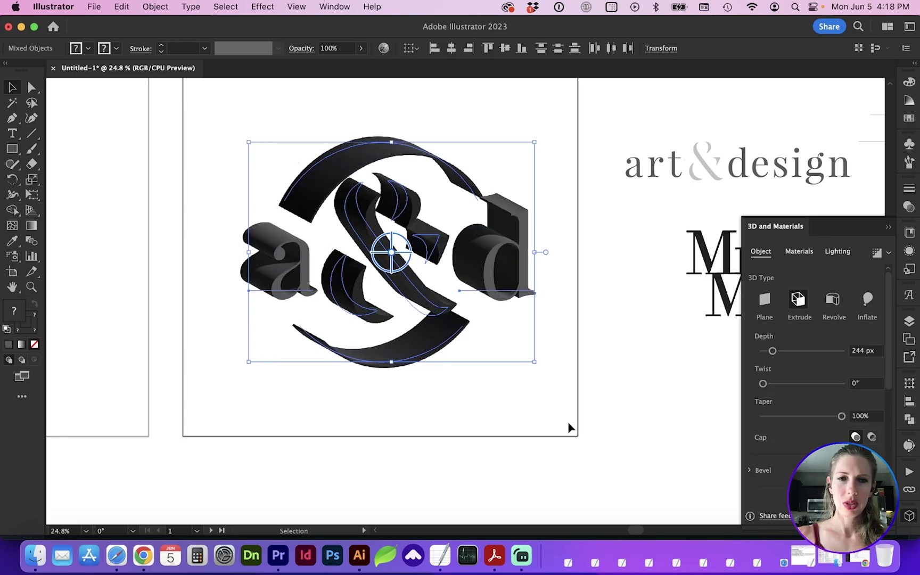
{"action": "left_click", "coordinate": [415, 273]}
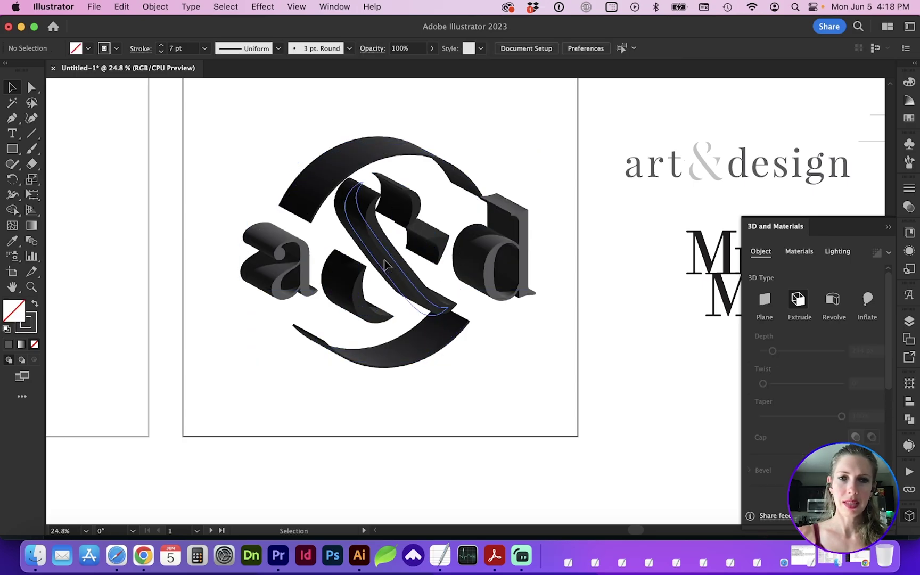
{"action": "left_click", "coordinate": [386, 265]}
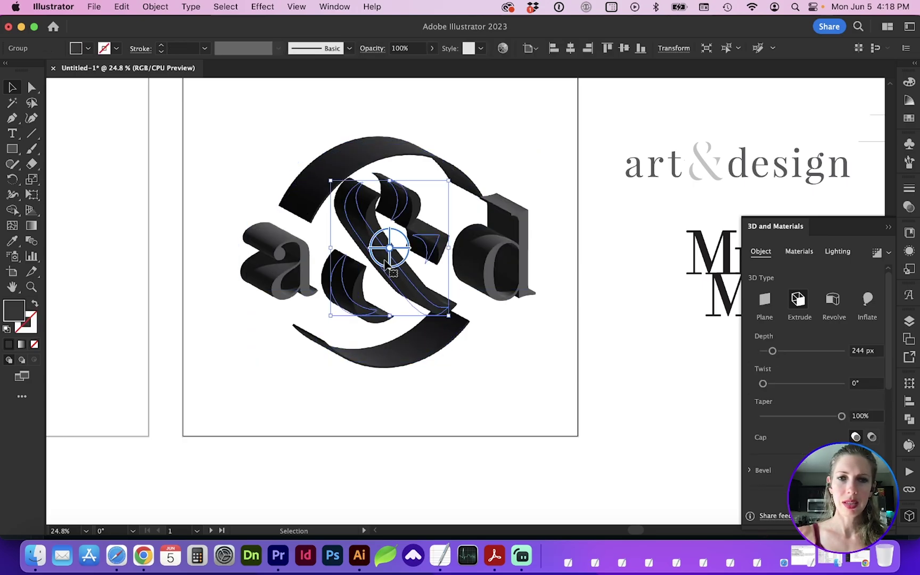
{"action": "left_click", "coordinate": [767, 352]}
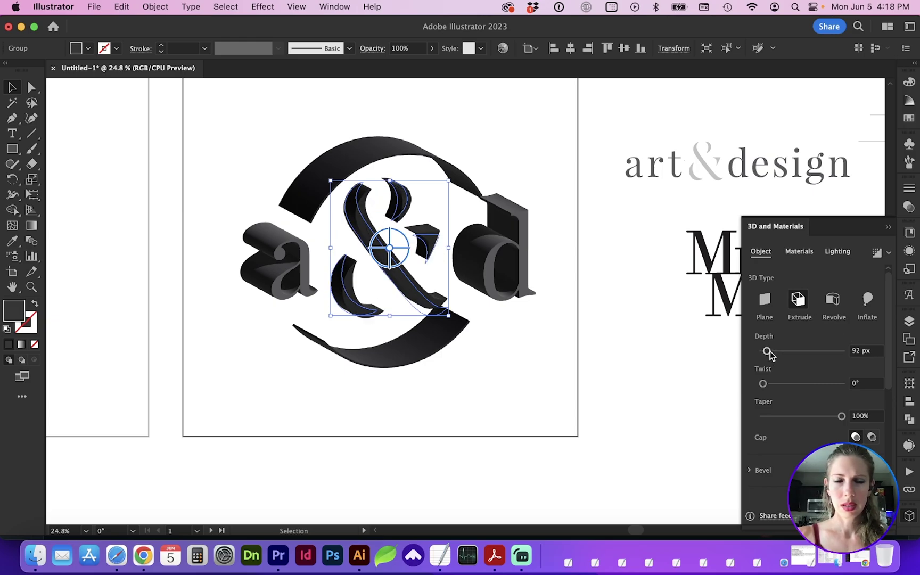
Select the entire a&d logo and apply the grey swatch.
{"action": "left_click_drag", "start_coordinate": [513, 382], "coordinate": [255, 133]}
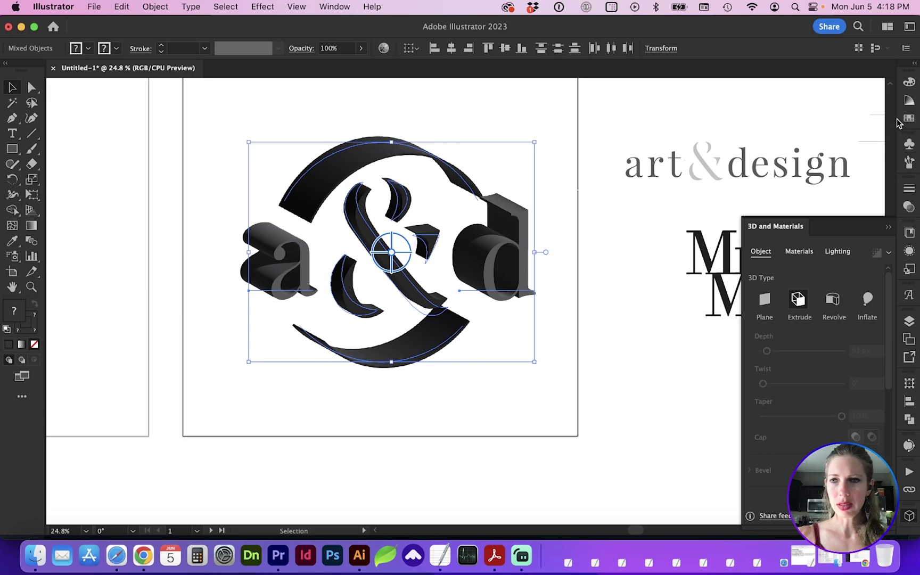
{"action": "left_click", "coordinate": [910, 119]}
{"action": "left_click", "coordinate": [800, 156]}
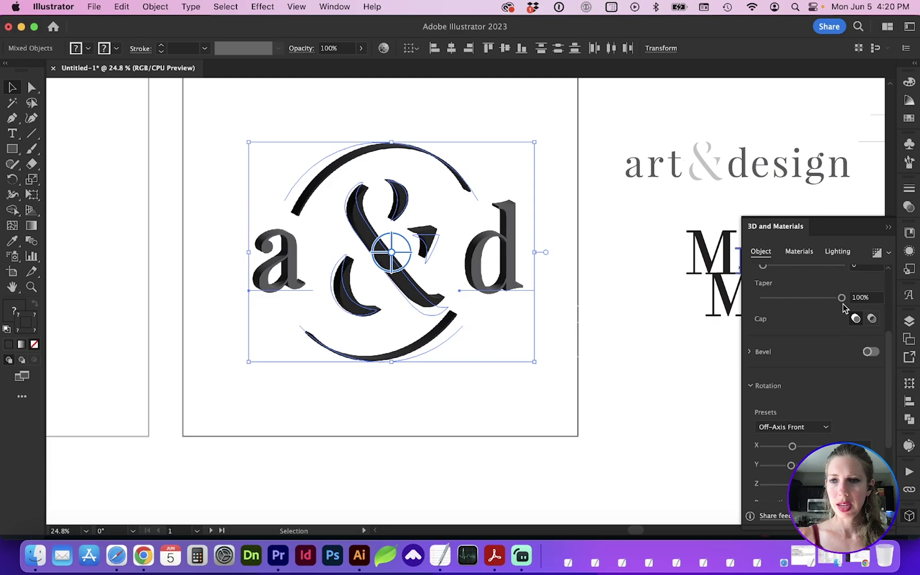
Delete the 3D and Materials effect from the logo in the Appearance panel.
{"action": "left_click", "coordinate": [910, 253]}
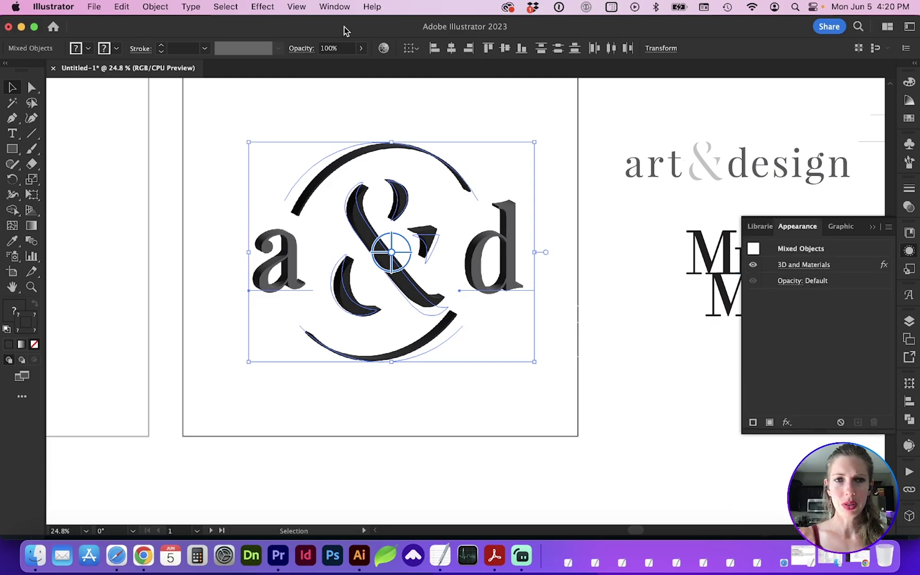
{"action": "left_click", "coordinate": [335, 7]}
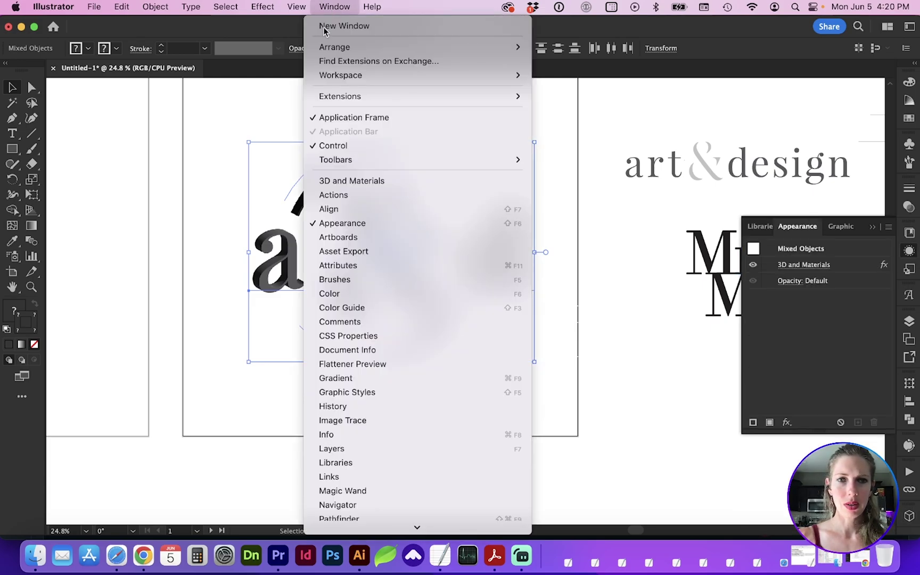
{"action": "left_click", "coordinate": [855, 266]}
{"action": "left_click", "coordinate": [852, 265]}
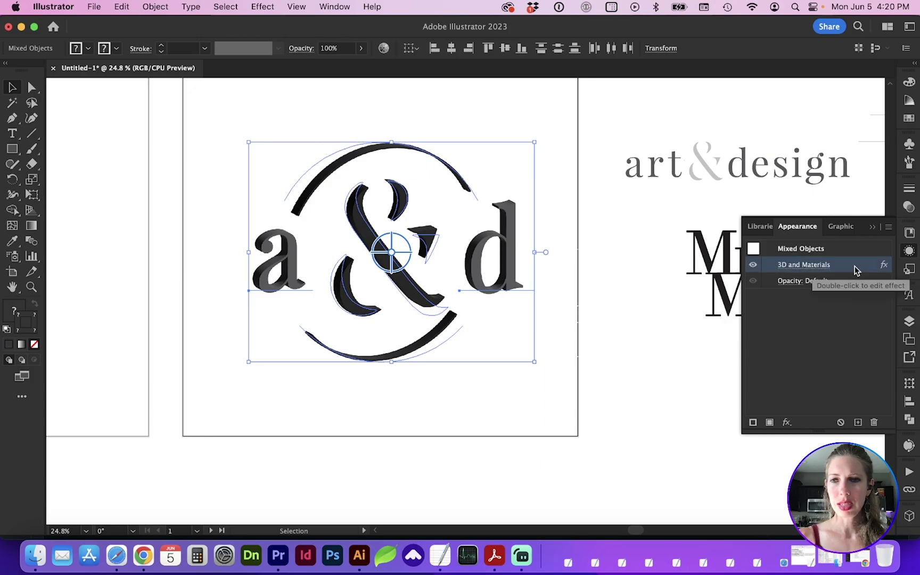
{"action": "left_click", "coordinate": [875, 423]}
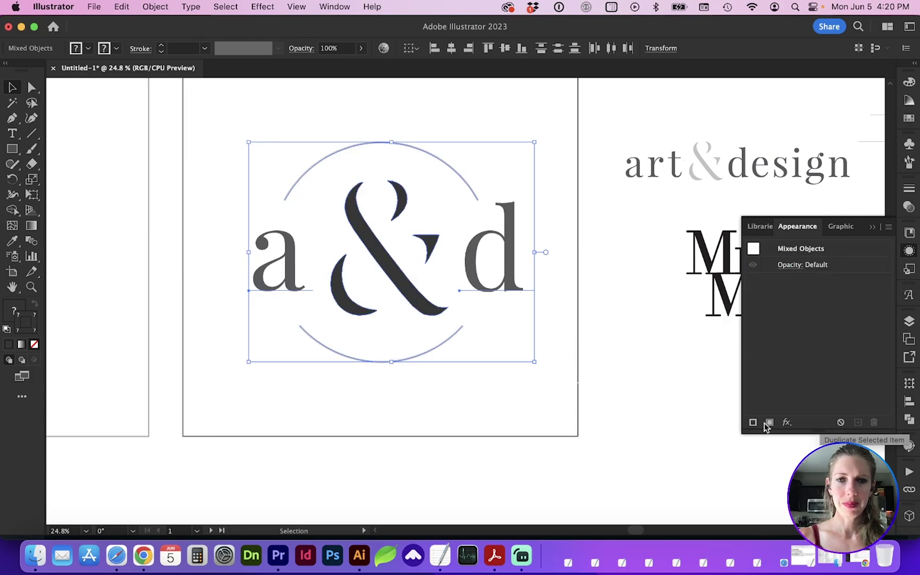
Select the ampersand group on its own.
{"action": "left_click", "coordinate": [517, 431]}
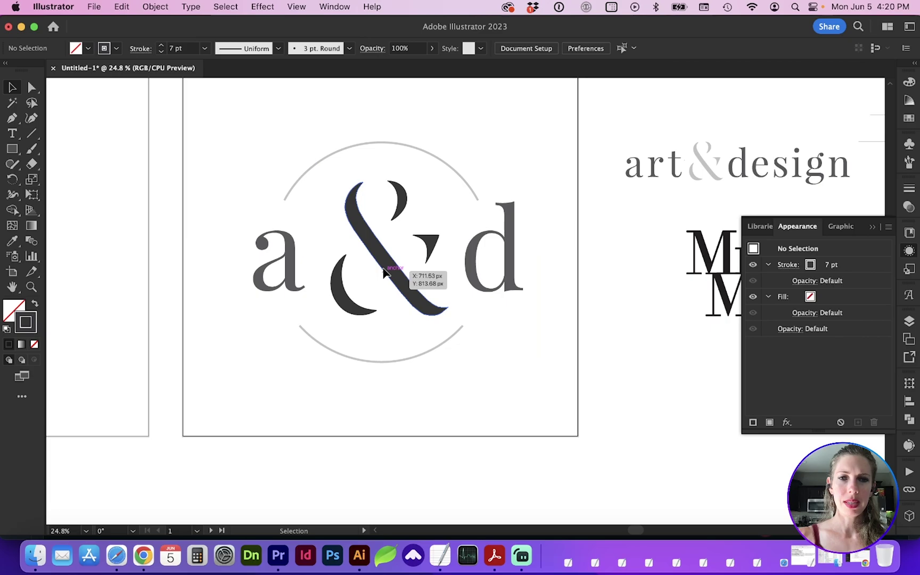
{"action": "left_click", "coordinate": [391, 265]}
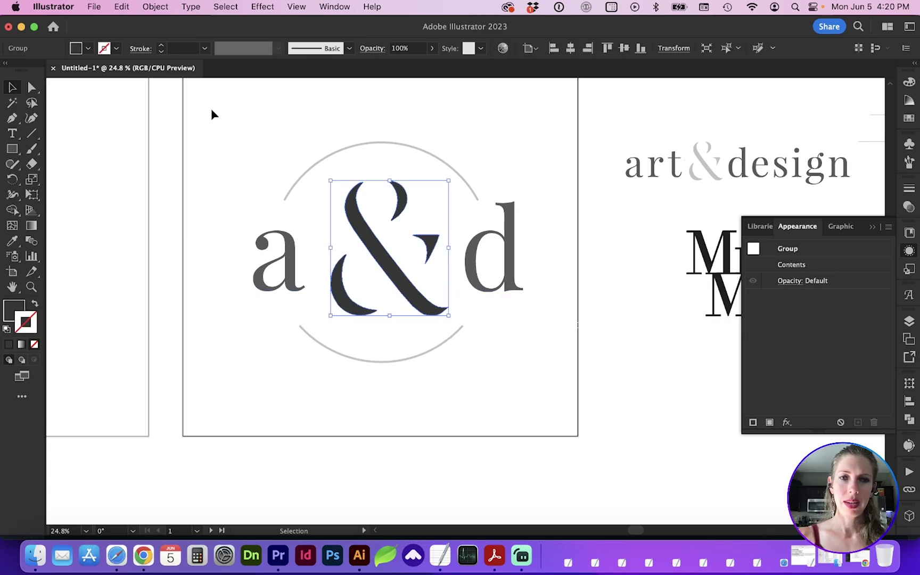
{"action": "left_click_drag", "start_coordinate": [213, 107], "coordinate": [549, 376]}
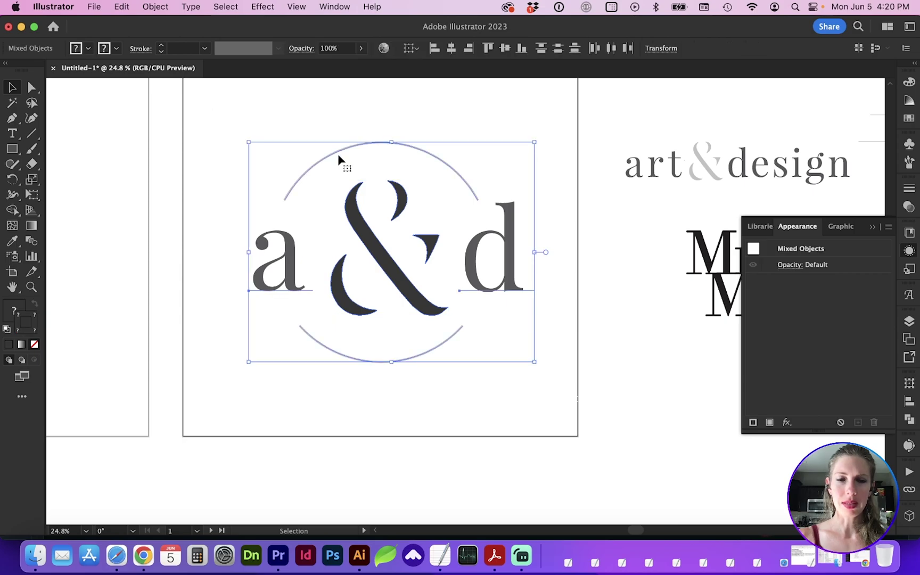
{"action": "left_click", "coordinate": [411, 414]}
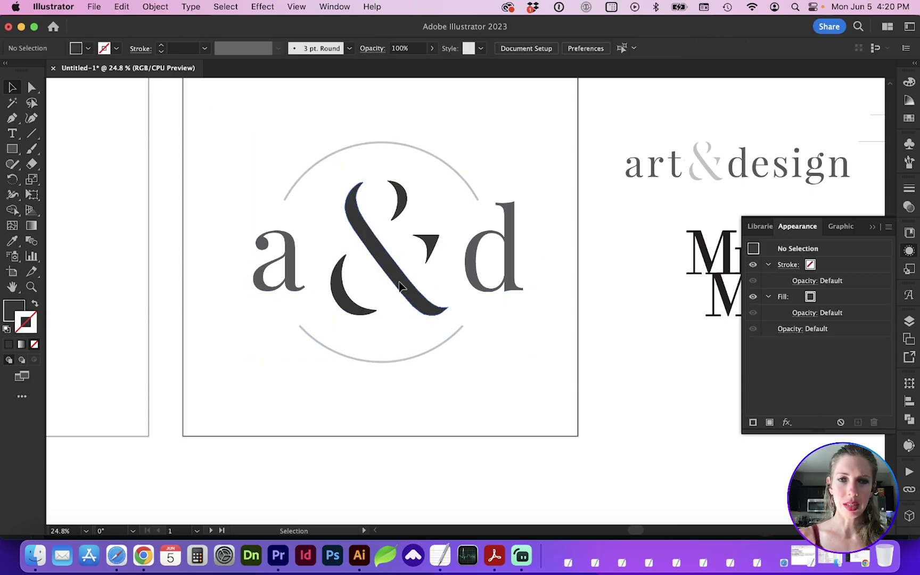
{"action": "left_click", "coordinate": [429, 301]}
{"action": "scroll", "coordinate": [546, 424], "scroll_direction": "left", "scroll_amount": 5}
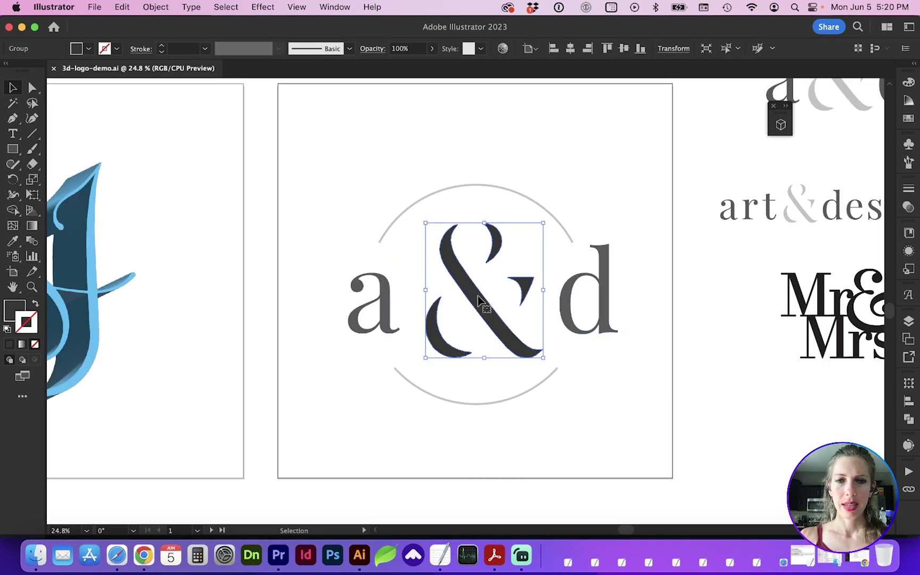
Swap the ampersand's fill and stroke and set a 16 pt stroke weight.
{"action": "left_click", "coordinate": [36, 305]}
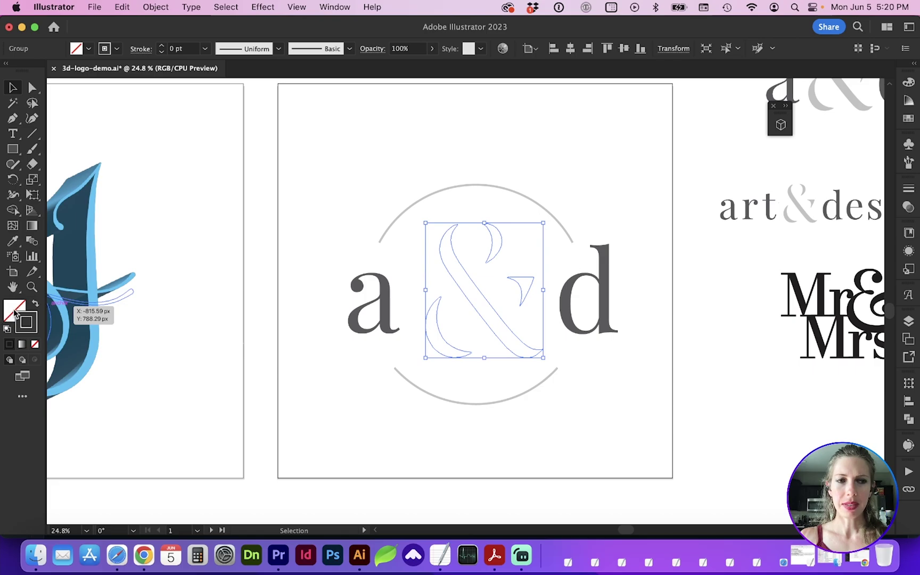
{"action": "left_click", "coordinate": [206, 50]}
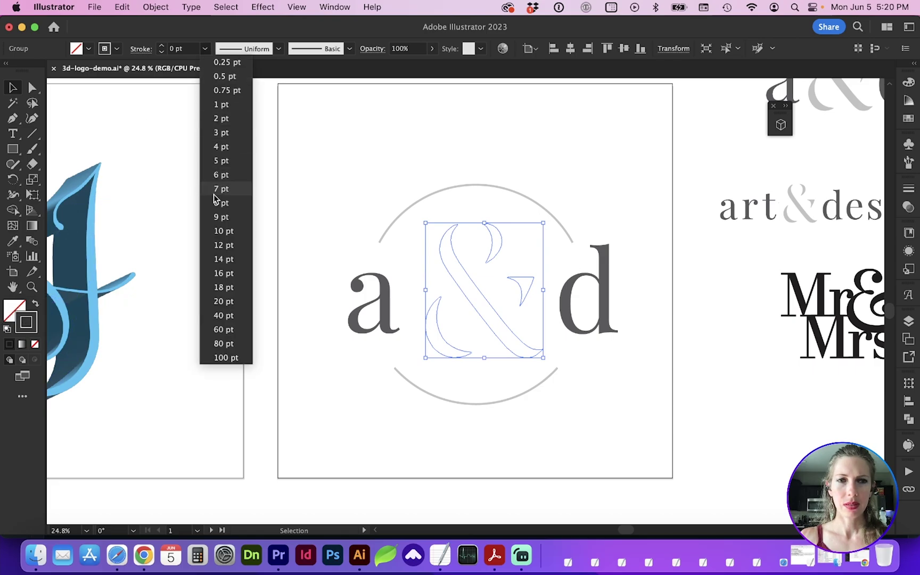
{"action": "left_click", "coordinate": [220, 269]}
Extrude the outlined ampersand 303 px deep and move the Asset Export panels closer.
{"action": "left_click", "coordinate": [780, 124]}
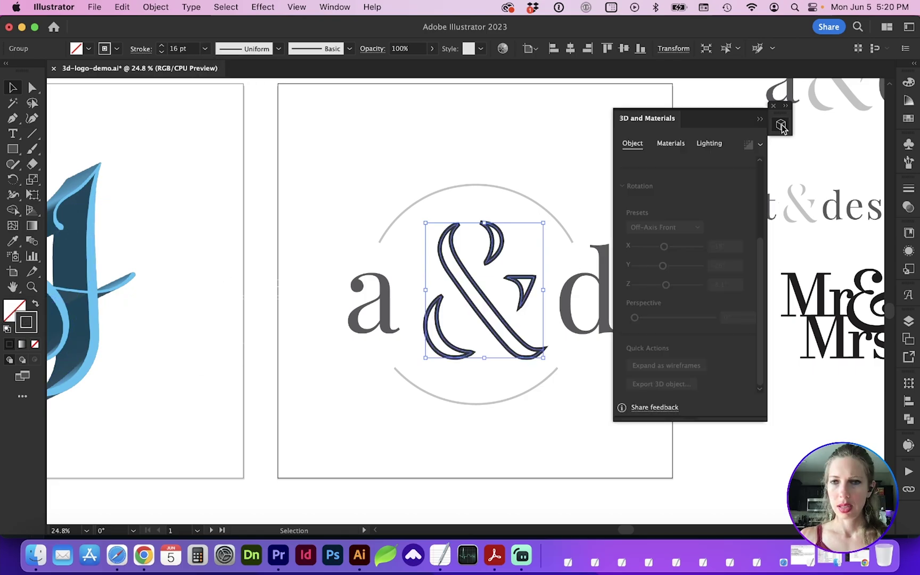
{"action": "scroll", "coordinate": [663, 199], "scroll_direction": "up", "scroll_amount": 5}
{"action": "left_click", "coordinate": [671, 193]}
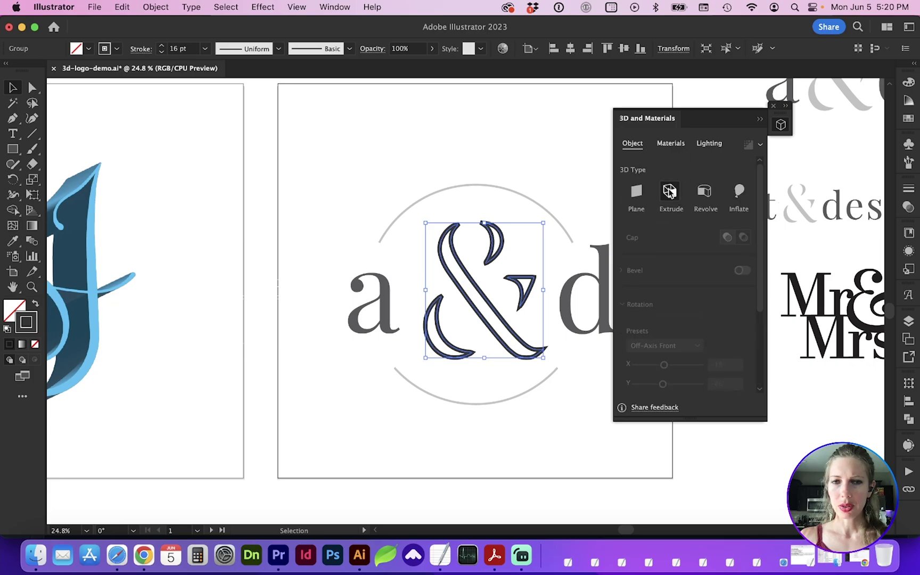
{"action": "left_click_drag", "start_coordinate": [655, 242], "coordinate": [647, 244]}
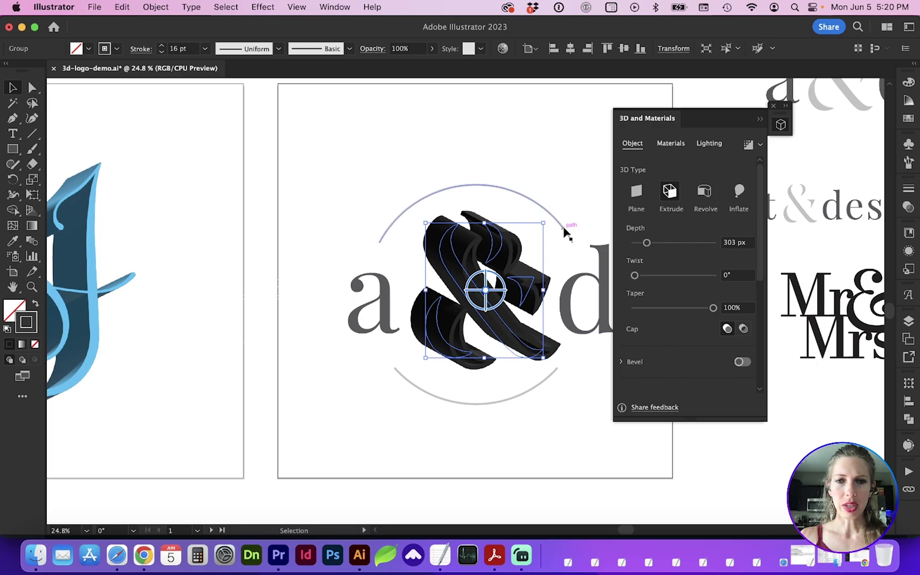
{"action": "scroll", "coordinate": [690, 258], "scroll_direction": "down", "scroll_amount": 5}
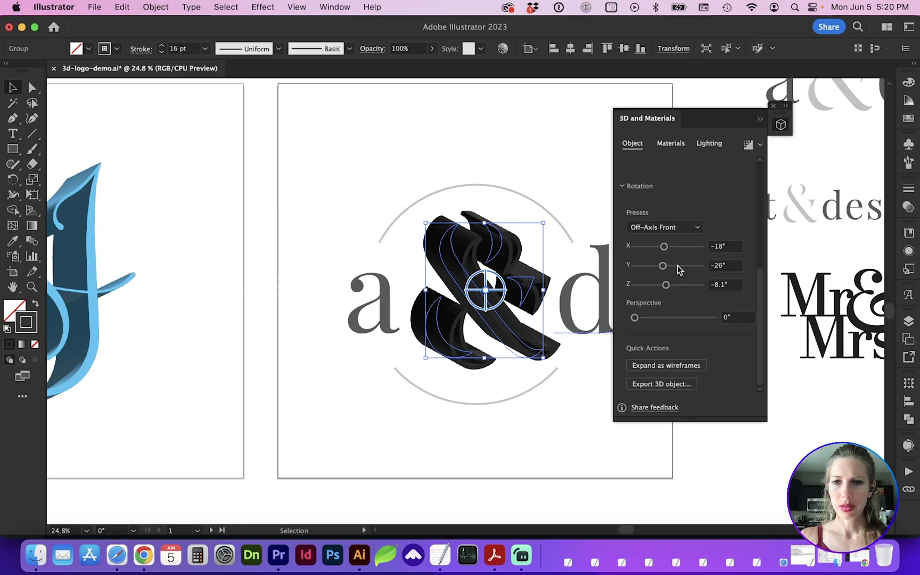
{"action": "left_click_drag", "start_coordinate": [909, 314], "coordinate": [831, 102]}
Drop both USDA formats, export the ampersand as amp.obj, and rotate its Quick Look preview.
{"action": "left_click", "coordinate": [830, 150]}
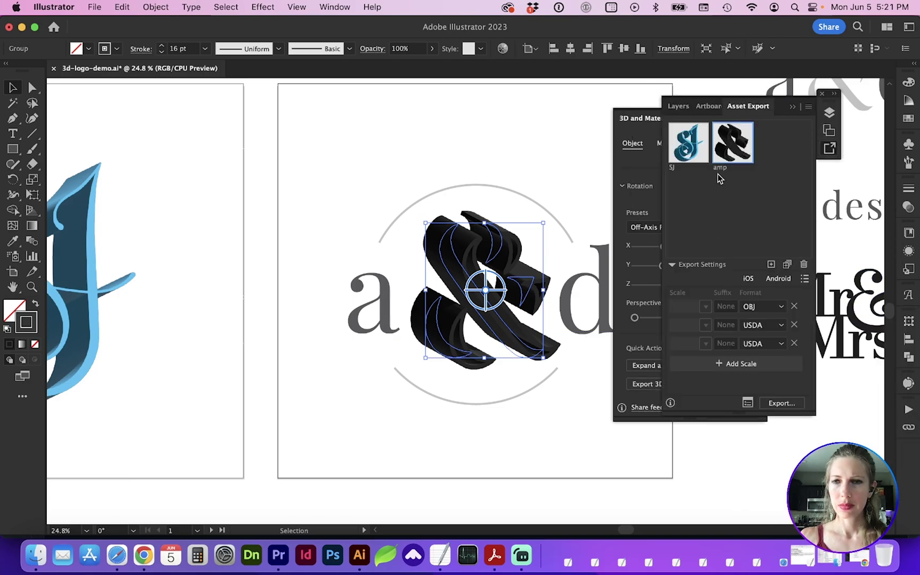
{"action": "left_click", "coordinate": [794, 344]}
{"action": "left_click", "coordinate": [794, 325]}
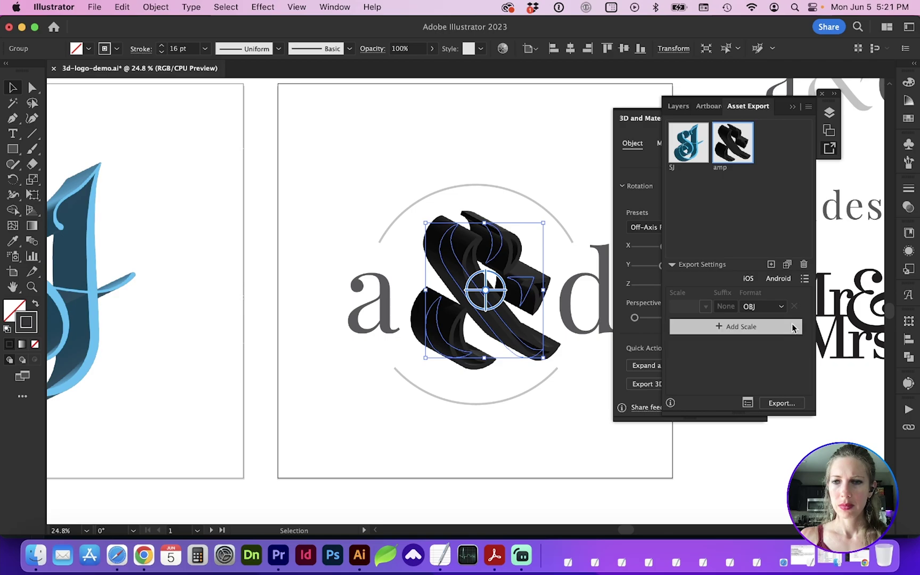
{"action": "left_click", "coordinate": [781, 403]}
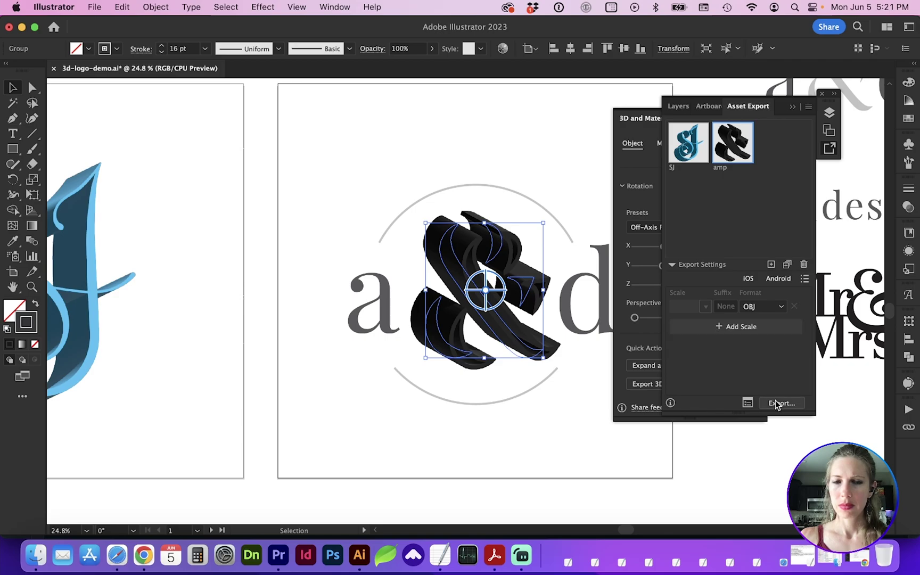
{"action": "left_click", "coordinate": [35, 555]}
{"action": "left_click_drag", "start_coordinate": [536, 304], "coordinate": [527, 277]}
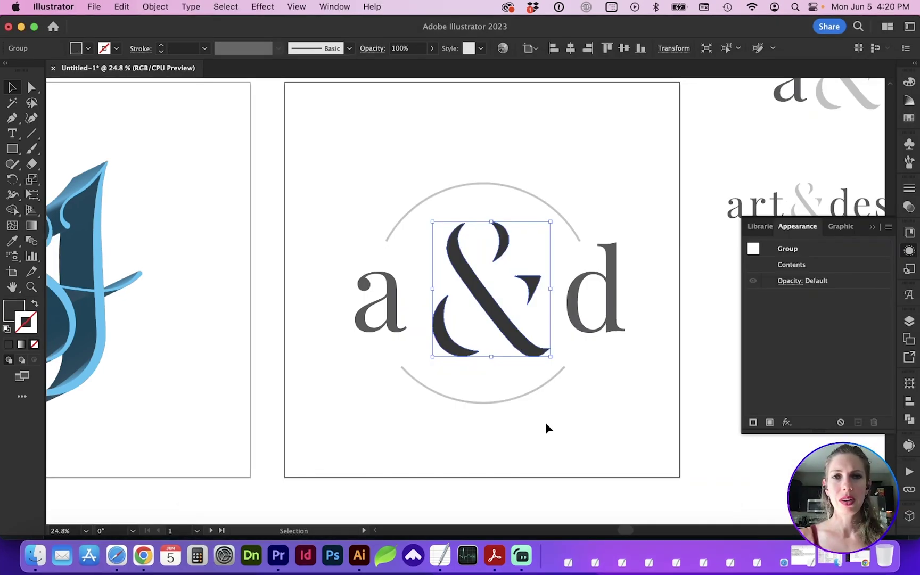